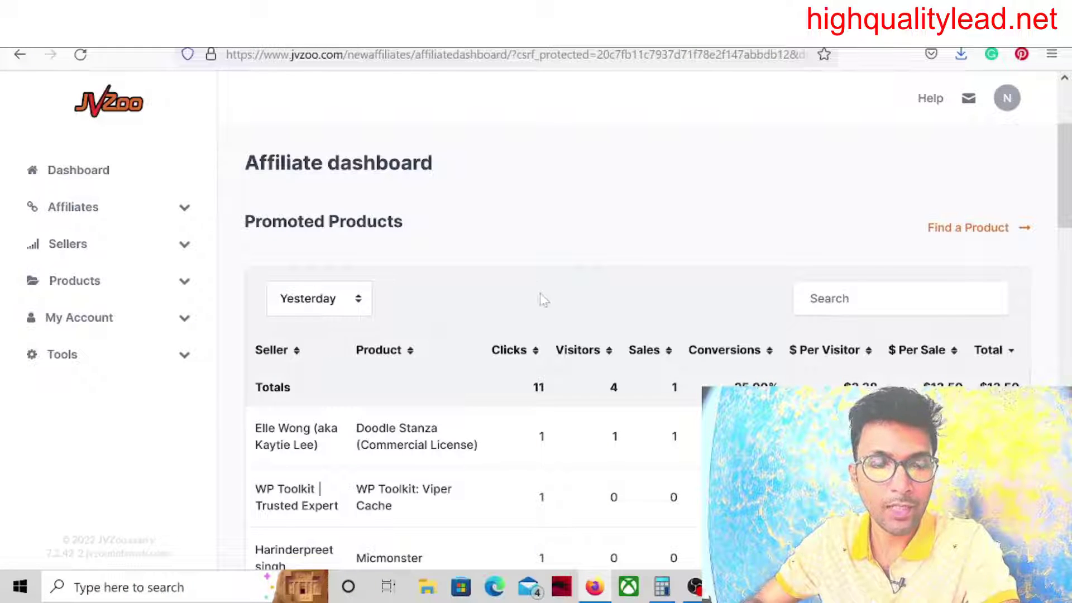
{"action": "left_click", "coordinate": [293, 299]}
{"action": "left_click", "coordinate": [289, 350]}
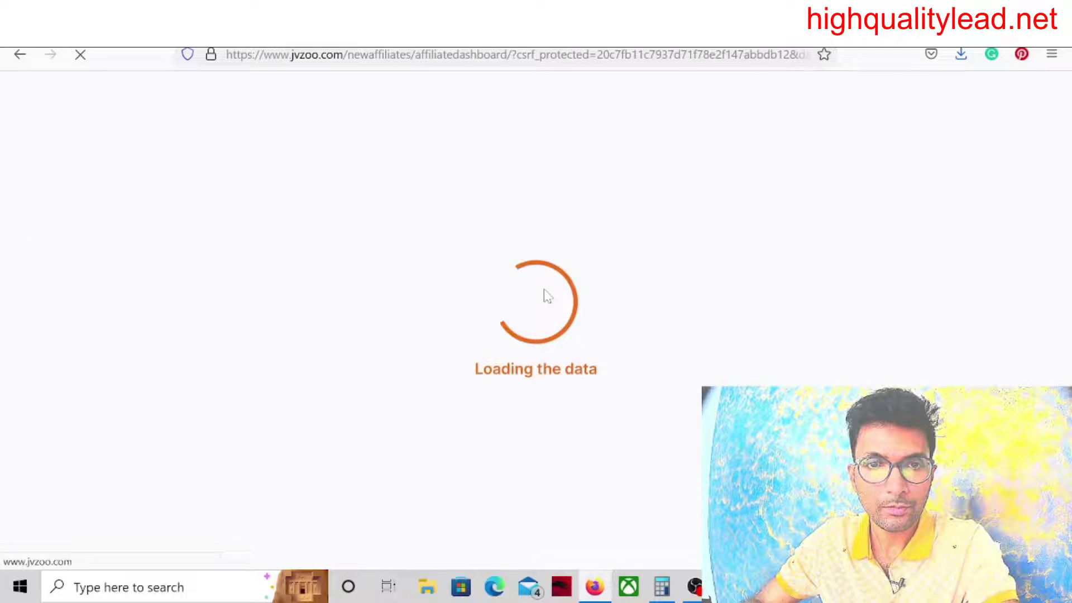
{"action": "scroll", "coordinate": [636, 342], "scroll_direction": "down", "scroll_amount": 5}
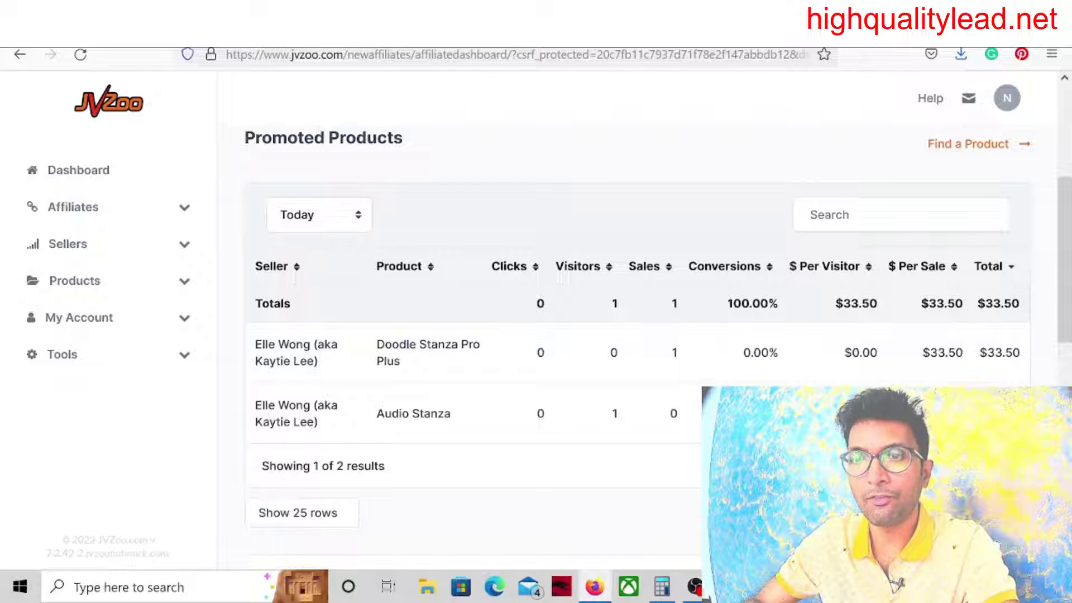
{"action": "left_click", "coordinate": [330, 220]}
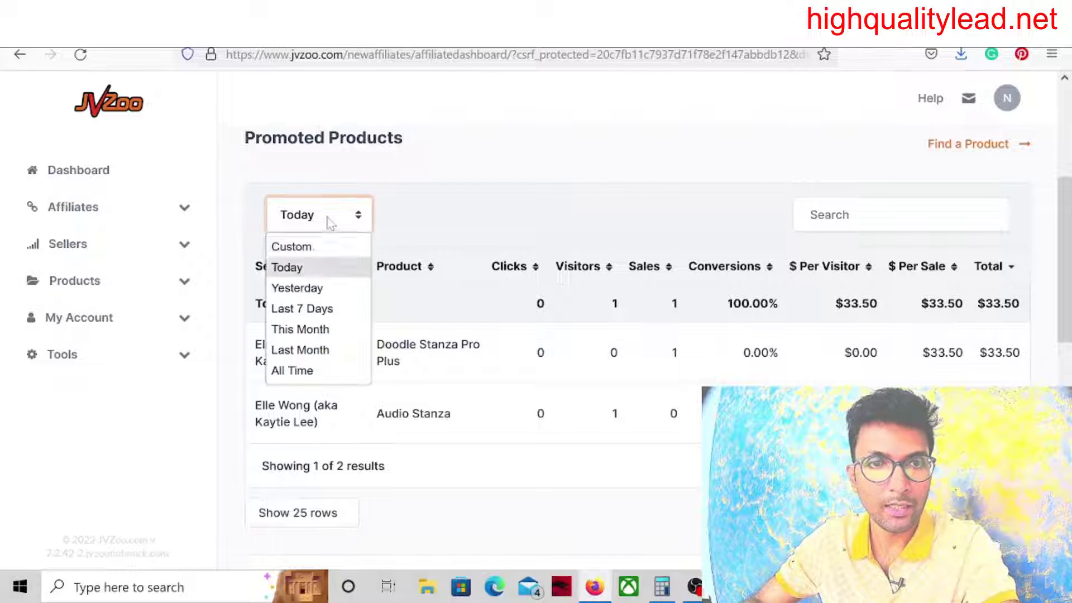
{"action": "left_click", "coordinate": [299, 287]}
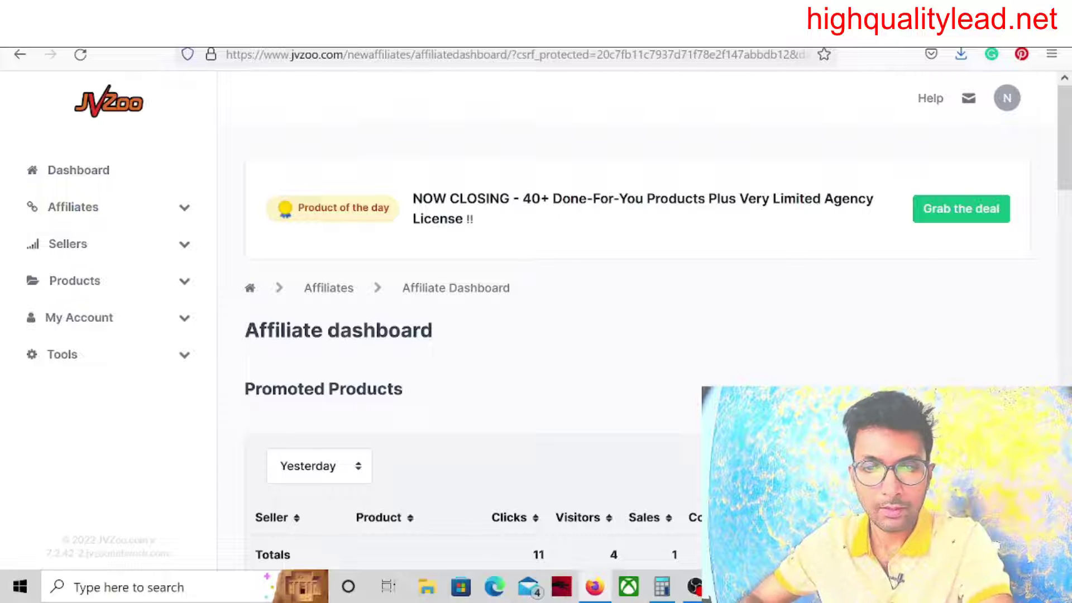
{"action": "scroll", "coordinate": [636, 328], "scroll_direction": "down", "scroll_amount": 3}
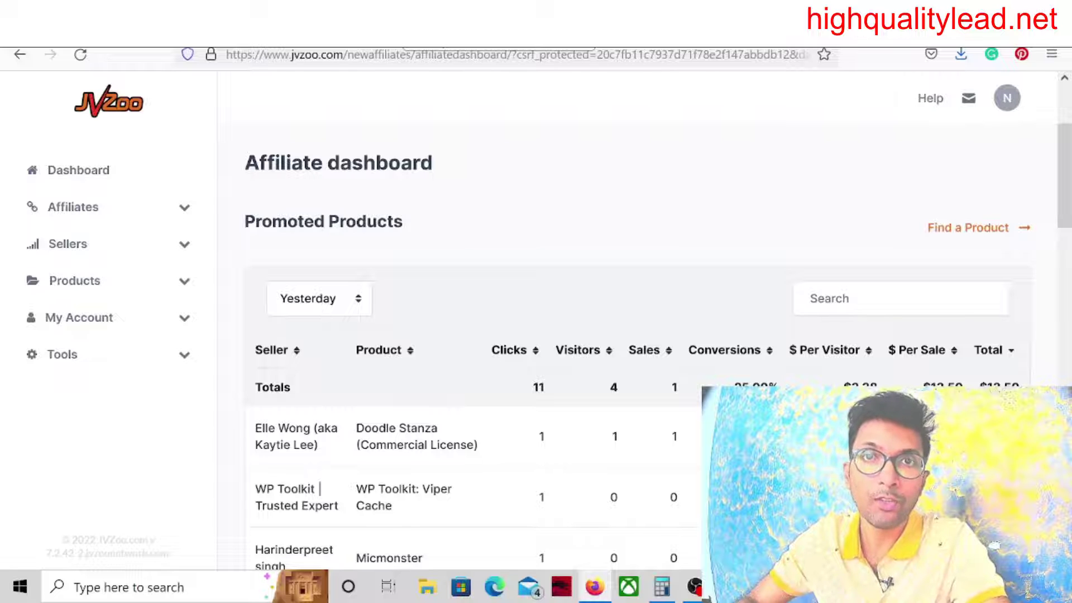
Step: Open MunchEye's pCommerce Big Launch page (2022-Oct-06, $37, 50% commission) in a new tab
{"action": "key", "text": "ctrl+Tab"}
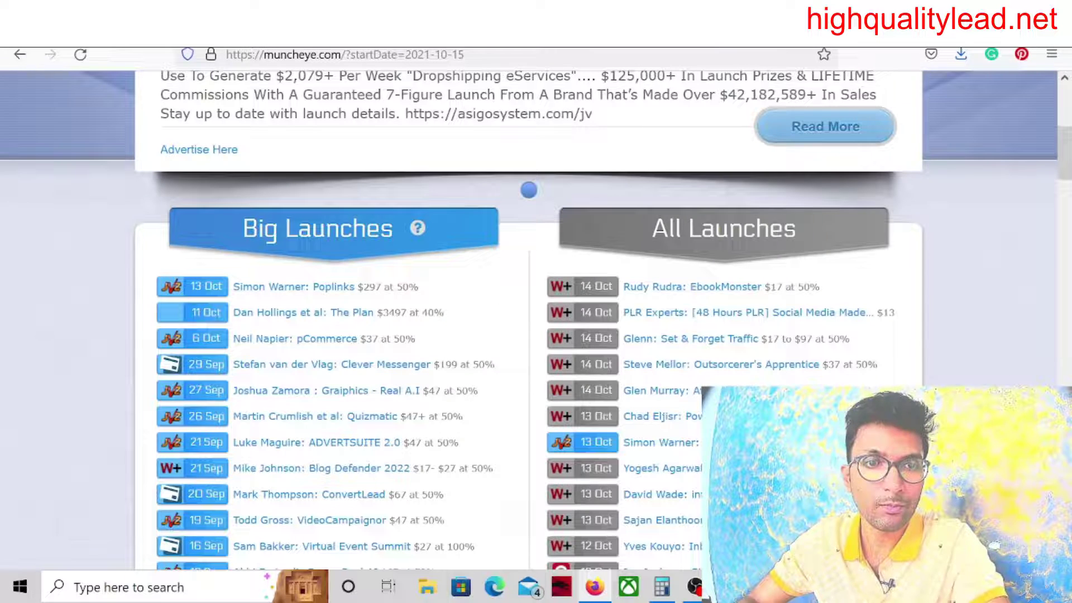
{"action": "scroll", "coordinate": [980, 361], "scroll_direction": "up", "scroll_amount": 3}
{"action": "scroll", "coordinate": [976, 356], "scroll_direction": "down", "scroll_amount": 4}
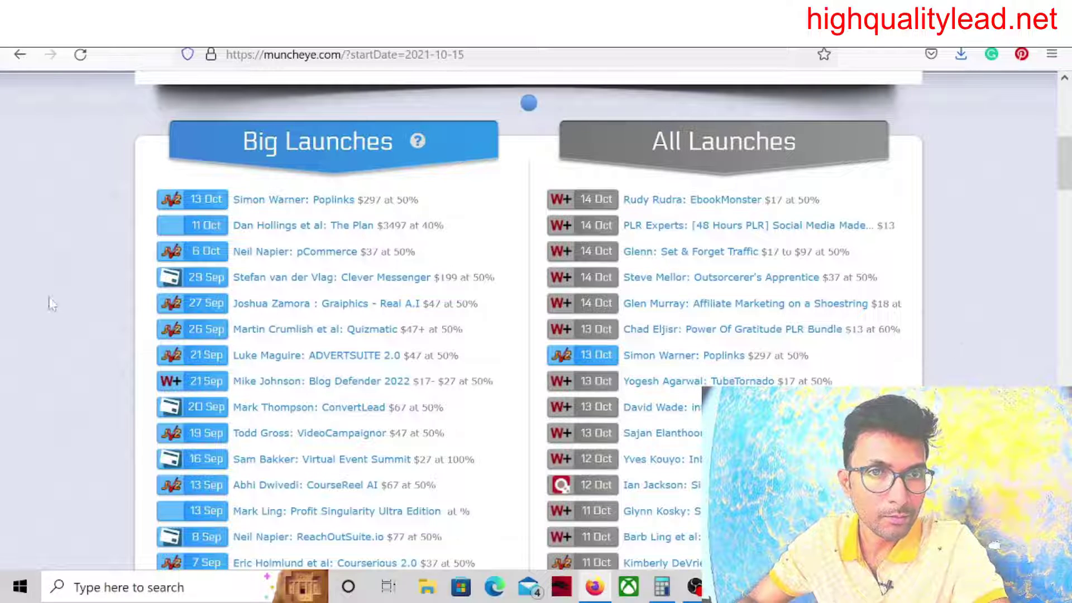
{"action": "right_click", "coordinate": [260, 253]}
{"action": "left_click", "coordinate": [287, 270]}
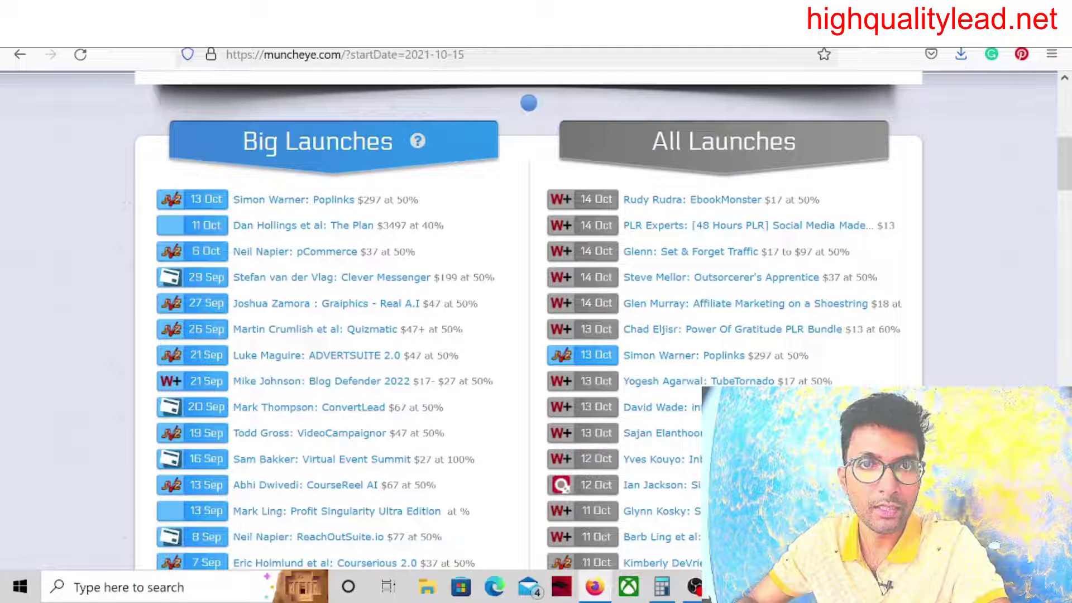
{"action": "key", "text": "ctrl+Tab"}
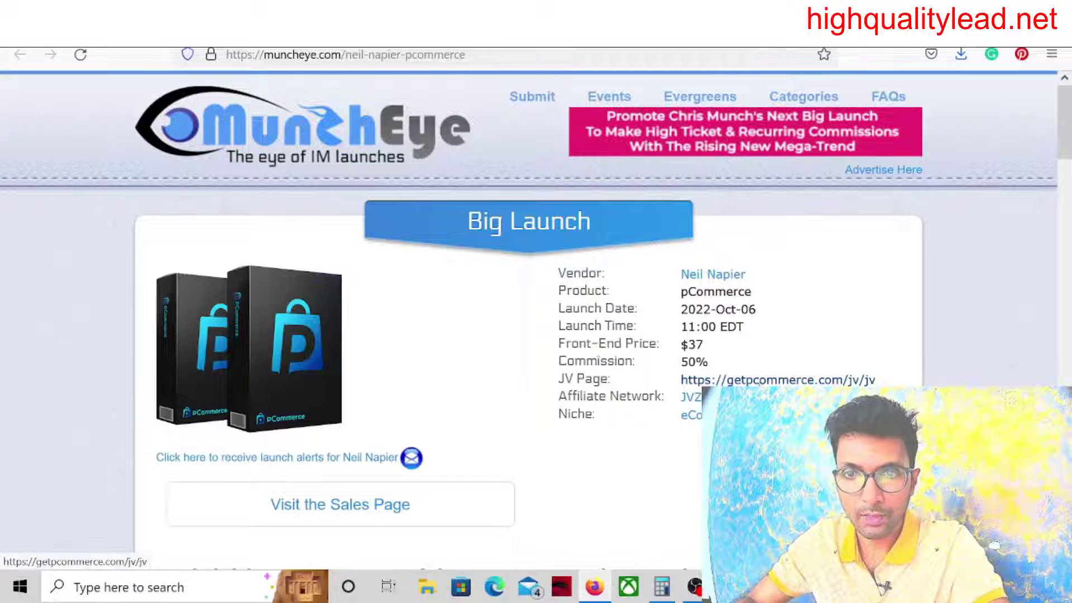
Step: Open the pCommerce JV page and bring up the link menu for Get Link
{"action": "left_click", "coordinate": [804, 380]}
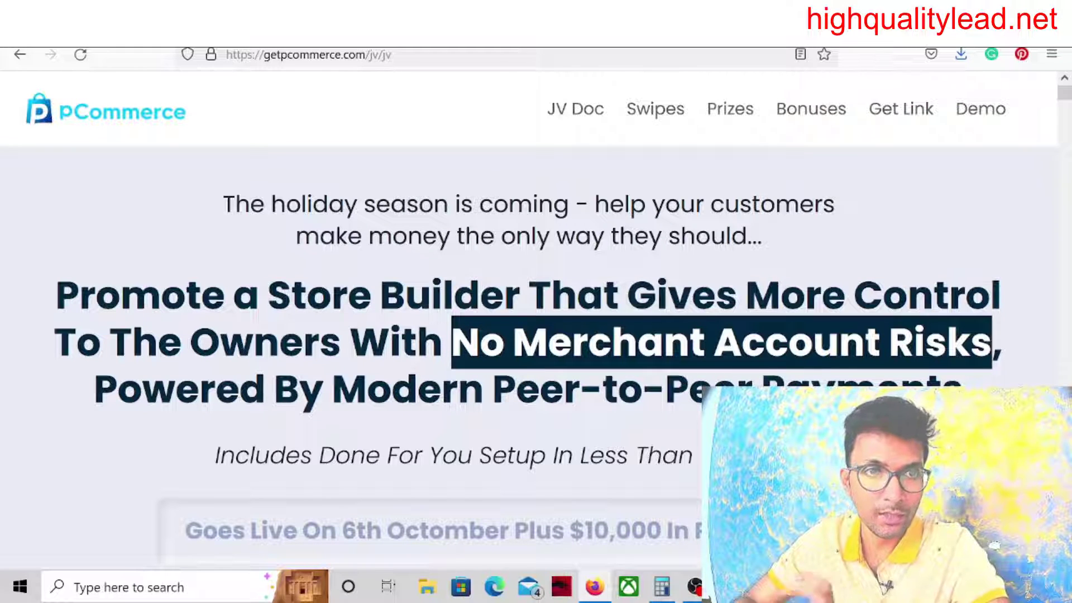
{"action": "right_click", "coordinate": [887, 114]}
Step: Open the JVZoo affiliate link page and copy the pCommerce affiliate link, returning to the JV page
{"action": "left_click", "coordinate": [906, 133]}
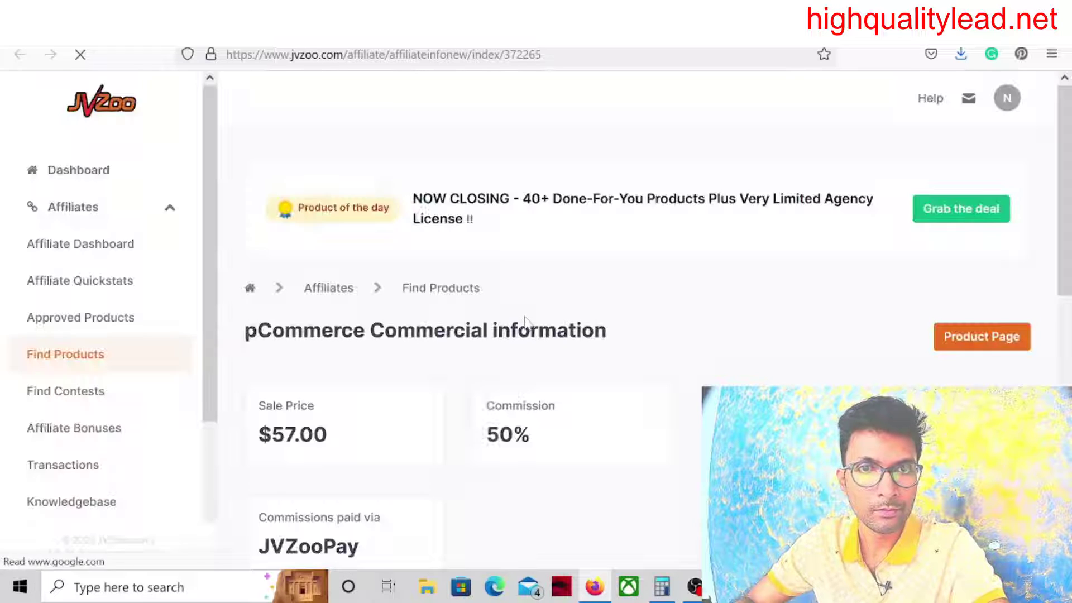
{"action": "scroll", "coordinate": [594, 333], "scroll_direction": "down", "scroll_amount": 3}
{"action": "scroll", "coordinate": [593, 334], "scroll_direction": "down", "scroll_amount": 5}
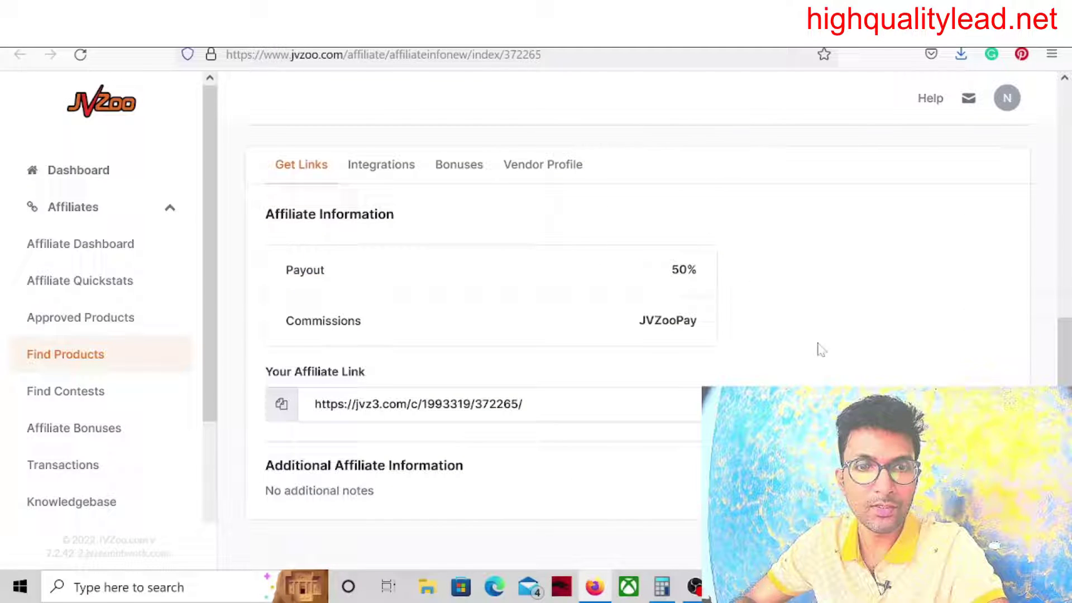
{"action": "left_click_drag", "start_coordinate": [525, 404], "coordinate": [281, 415]}
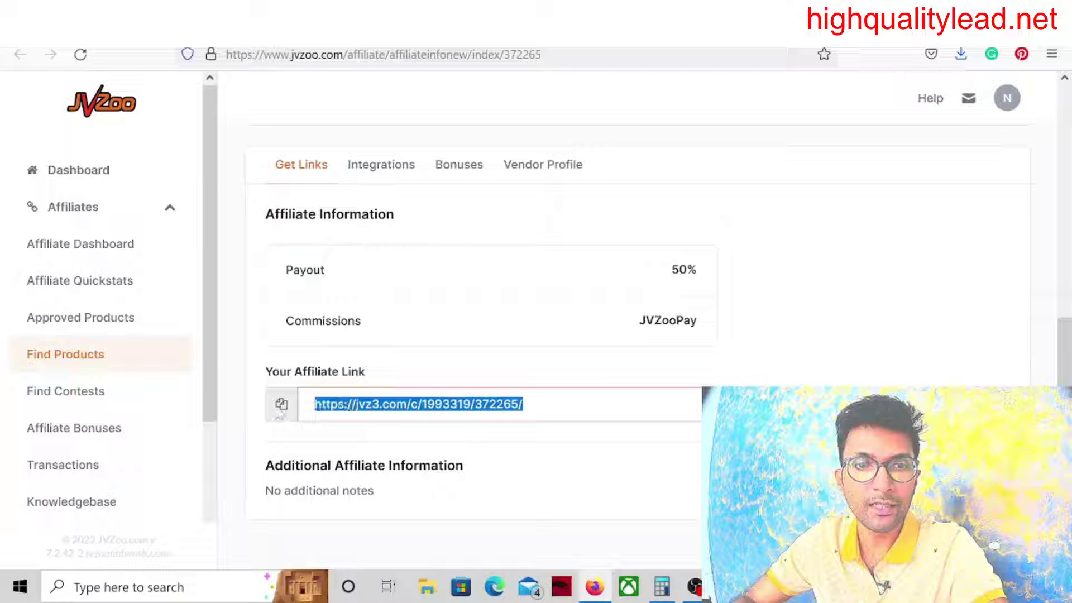
{"action": "left_click", "coordinate": [900, 344]}
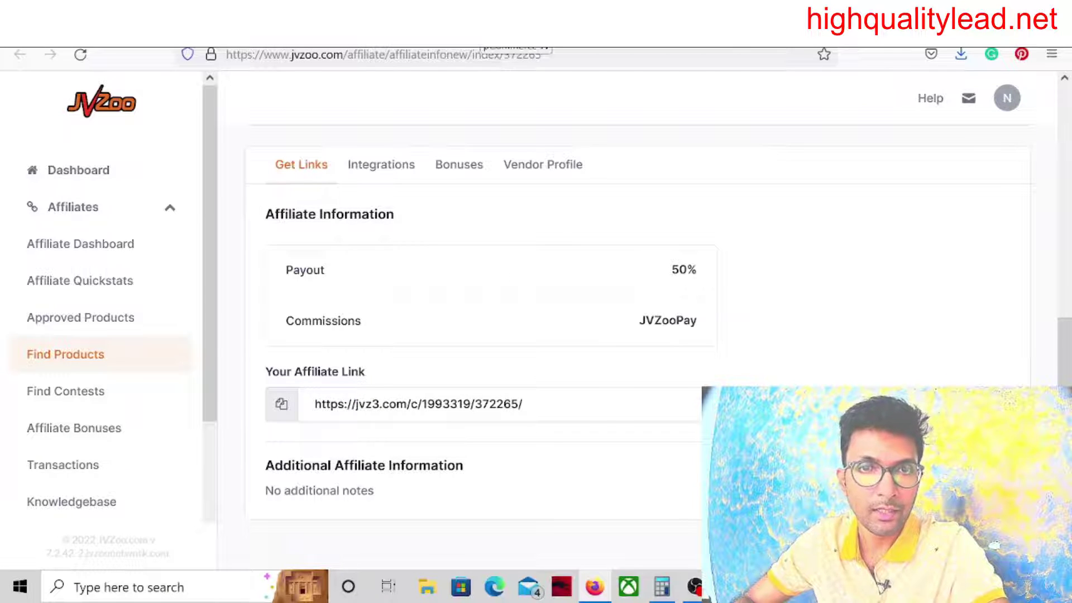
{"action": "key", "text": "ctrl+Tab"}
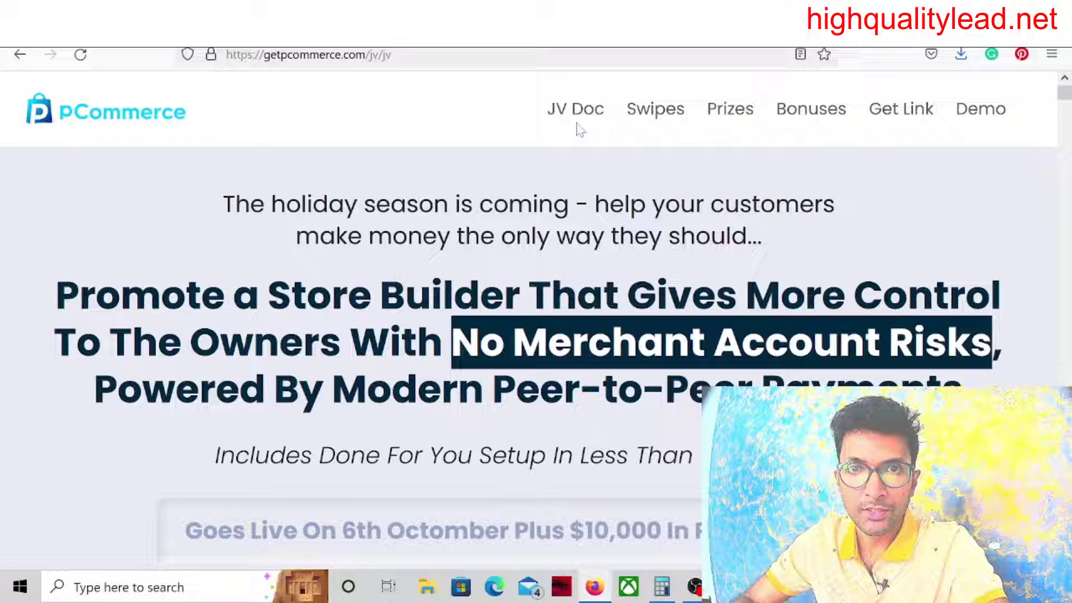
Step: Open the pCommerce Swipes page, then its Live Swipes starting with the Day 1 Live Email, in new tabs
{"action": "right_click", "coordinate": [651, 115]}
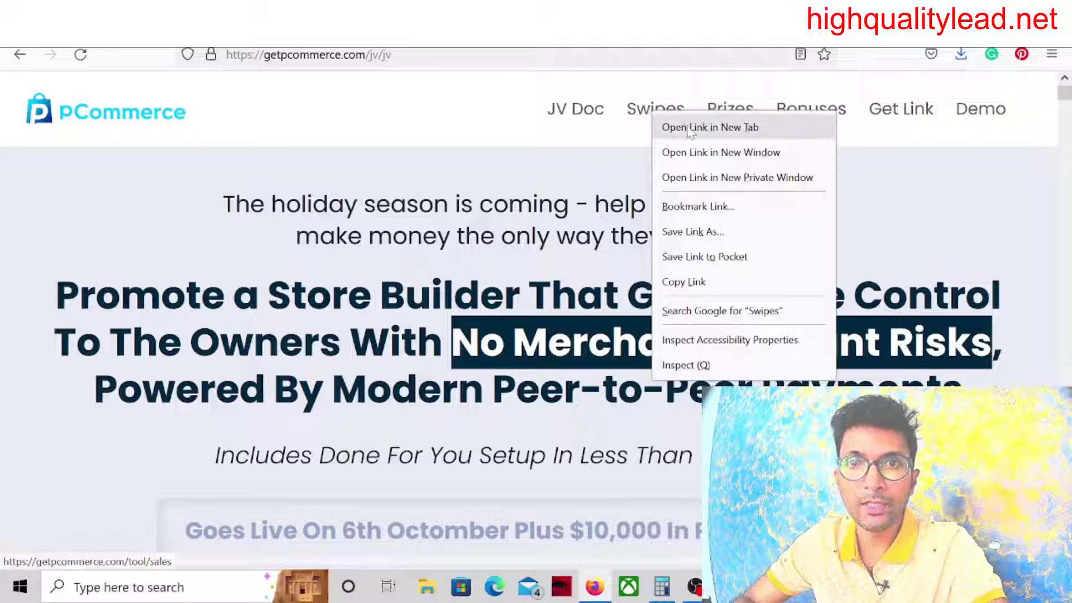
{"action": "left_click", "coordinate": [687, 129]}
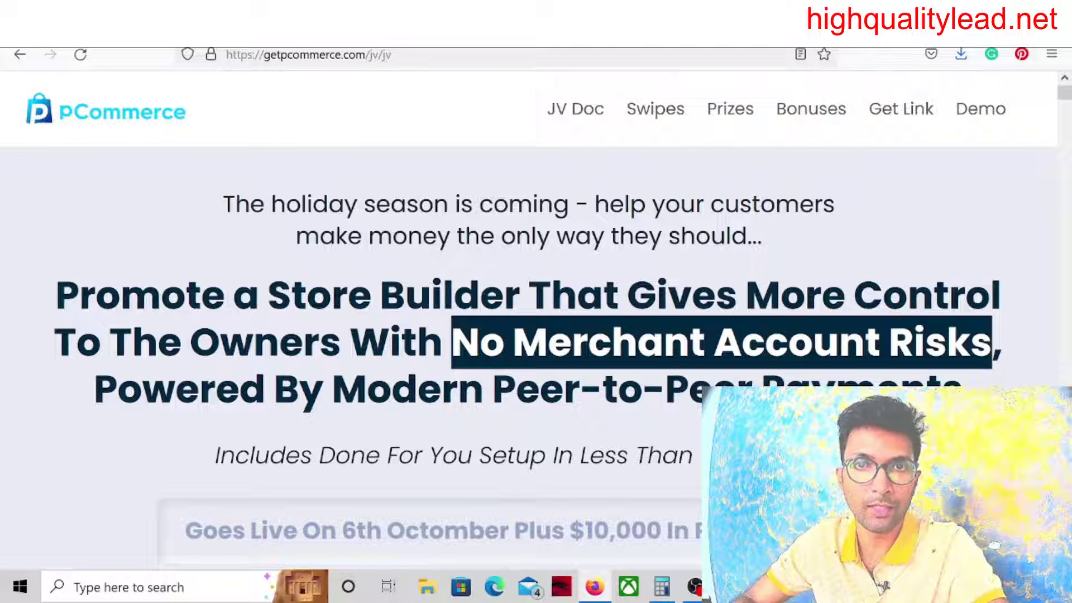
{"action": "key", "text": "ctrl+Tab"}
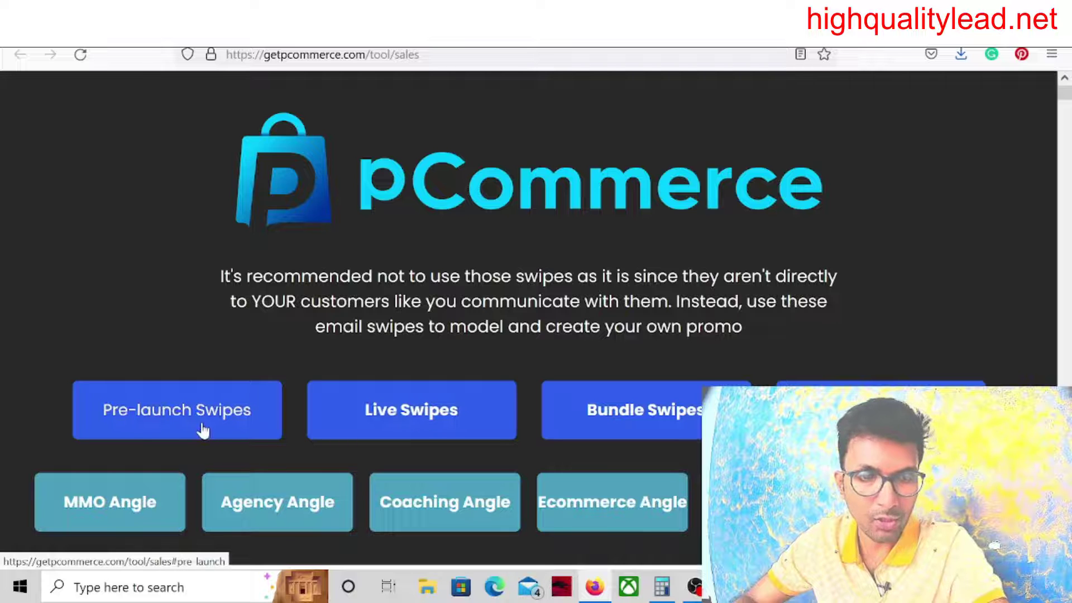
{"action": "right_click", "coordinate": [413, 416]}
{"action": "left_click", "coordinate": [480, 149]}
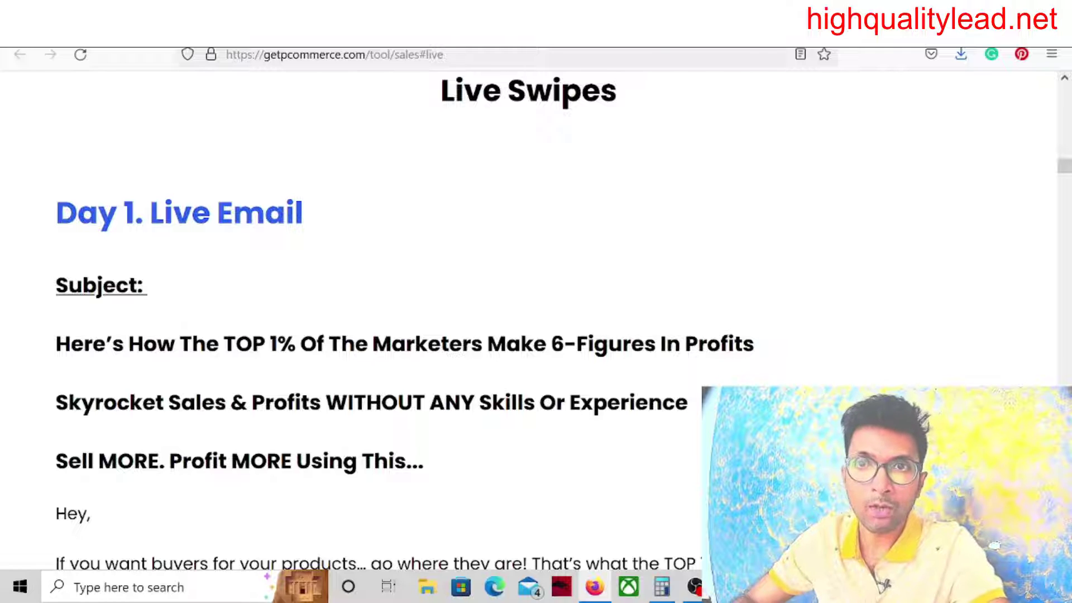
Step: Search Google for 'top classified' in a new tab and open the topclassifieds.com site
{"action": "key", "text": "ctrl+t"}
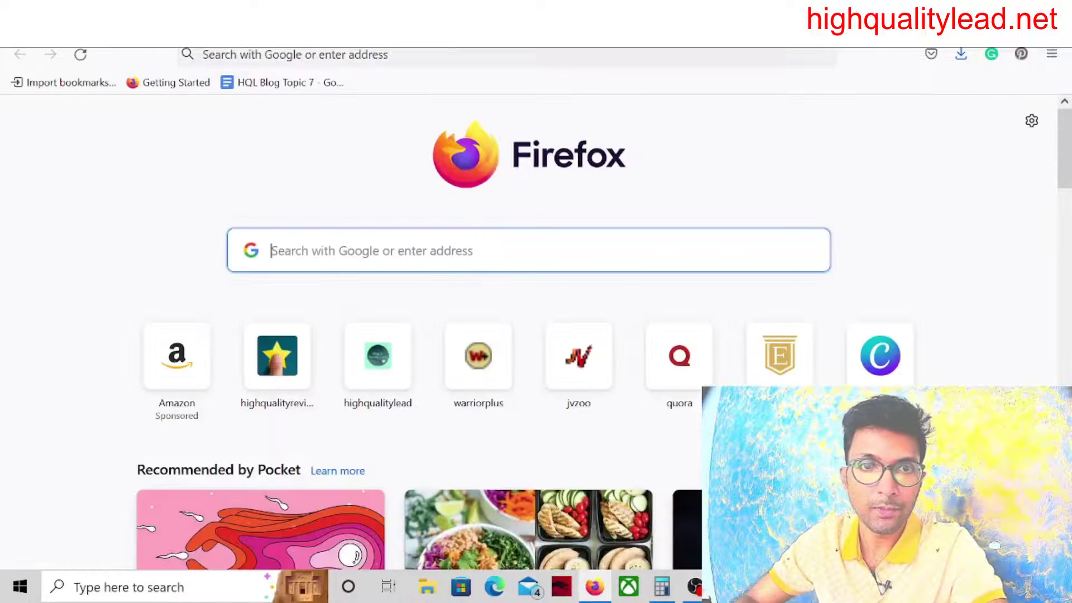
{"action": "type", "text": "top"}
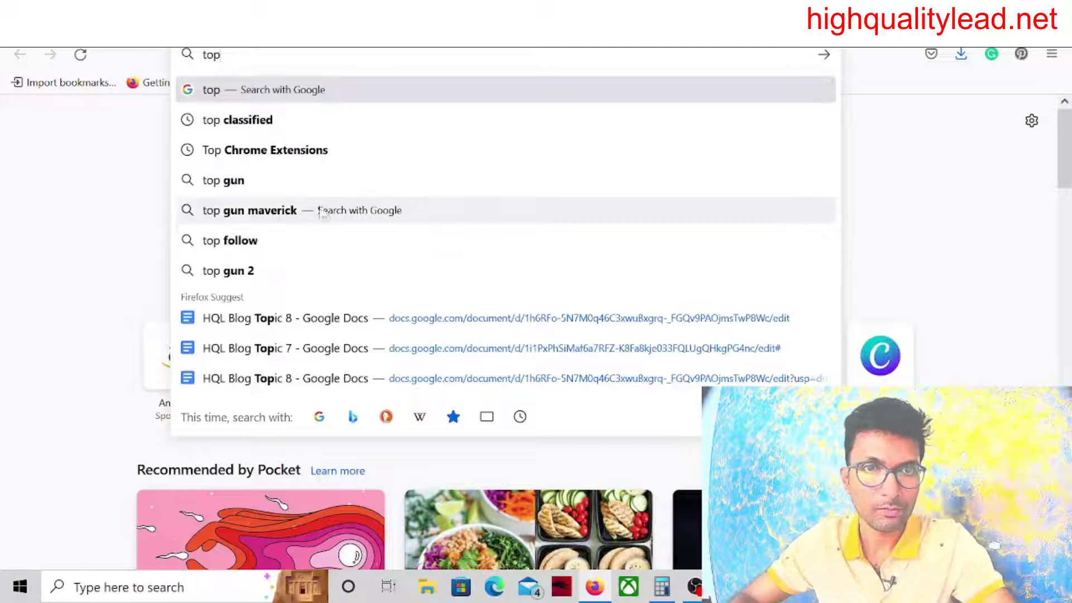
{"action": "left_click", "coordinate": [246, 120]}
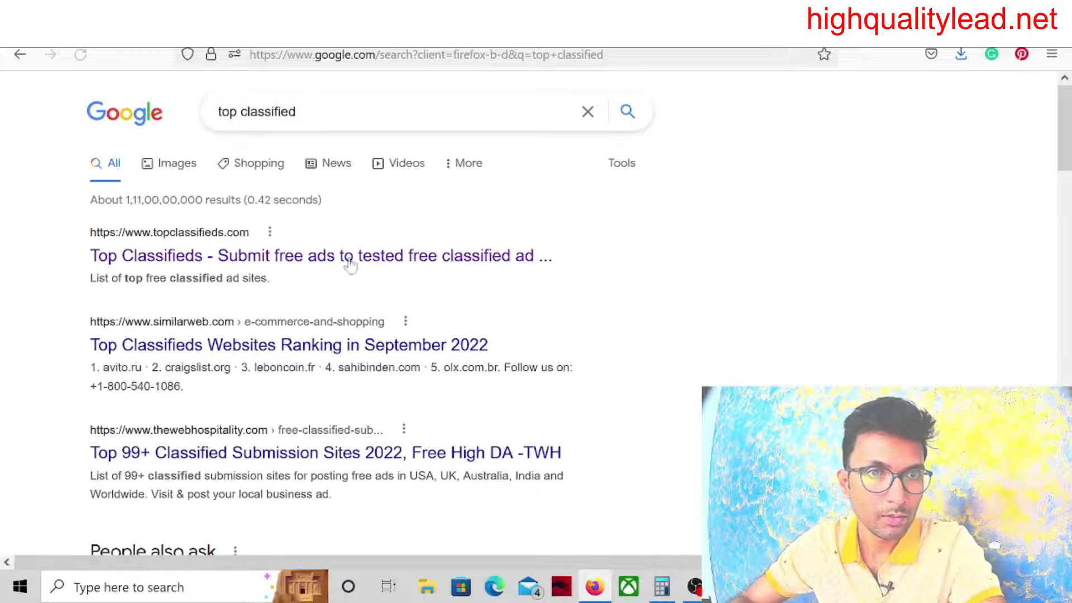
{"action": "left_click", "coordinate": [204, 256]}
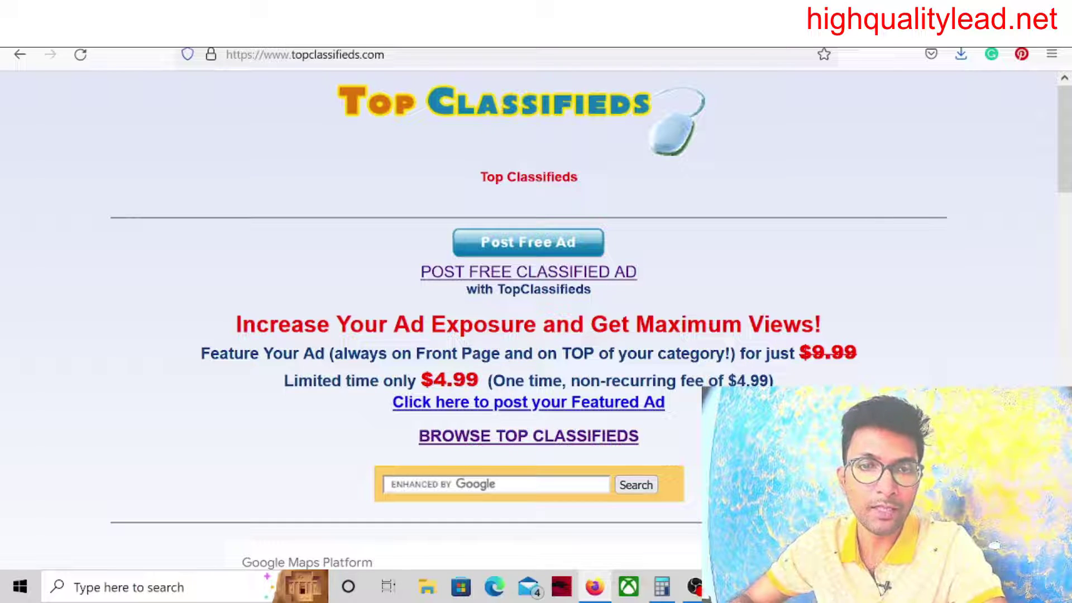
Step: Scroll the Top Classifieds home page to reach the BROWSE TOP CLASSIFIEDS option
{"action": "scroll", "coordinate": [656, 365], "scroll_direction": "down", "scroll_amount": 3}
{"action": "scroll", "coordinate": [656, 366], "scroll_direction": "up", "scroll_amount": 3}
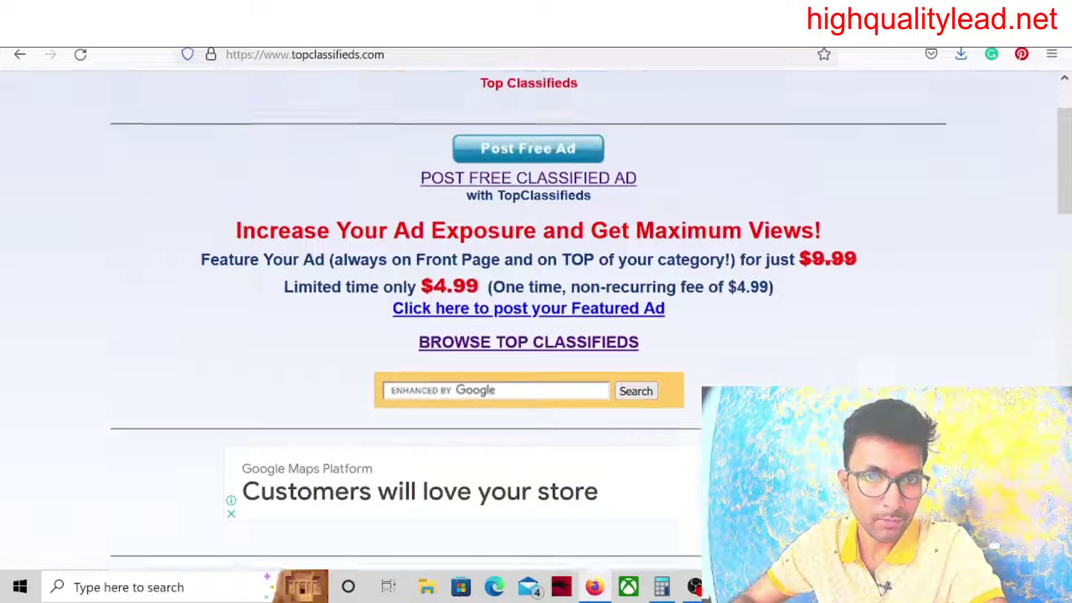
{"action": "scroll", "coordinate": [536, 321], "scroll_direction": "down", "scroll_amount": 12}
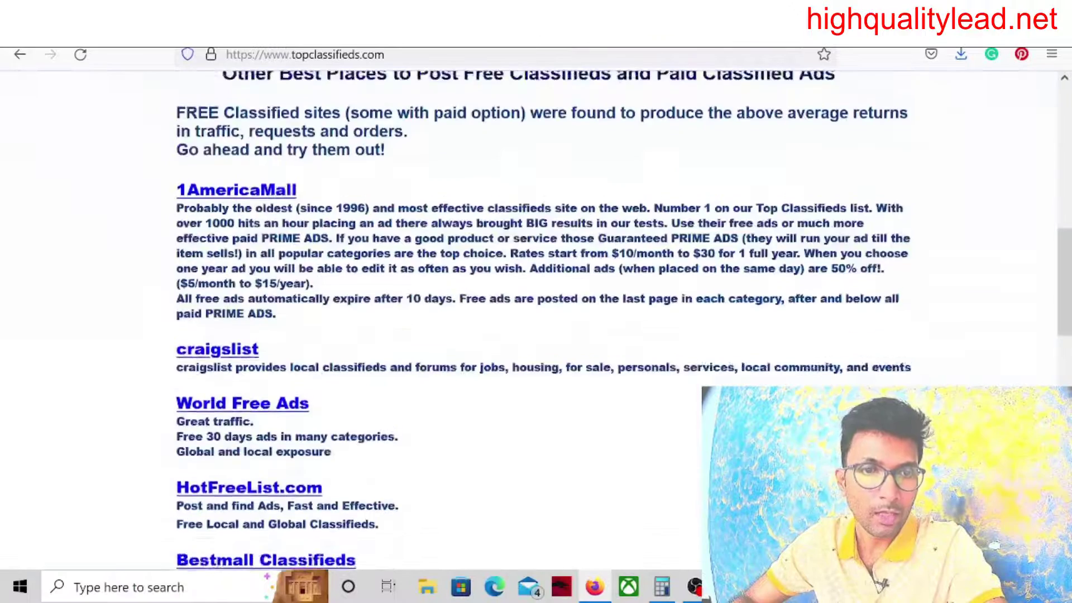
{"action": "scroll", "coordinate": [535, 321], "scroll_direction": "up", "scroll_amount": 10}
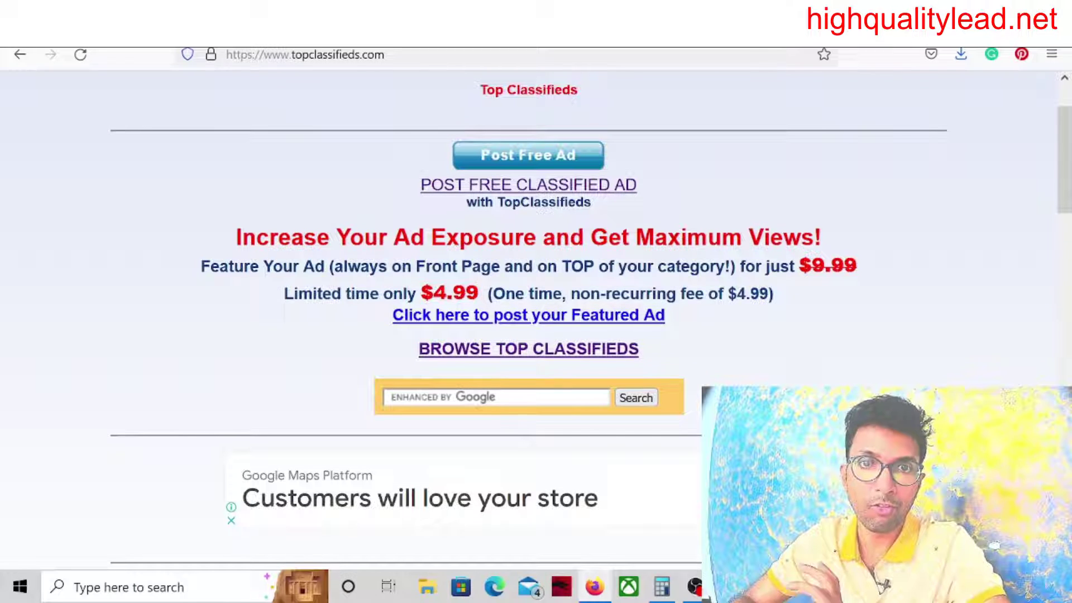
{"action": "scroll", "coordinate": [904, 332], "scroll_direction": "up", "scroll_amount": 2}
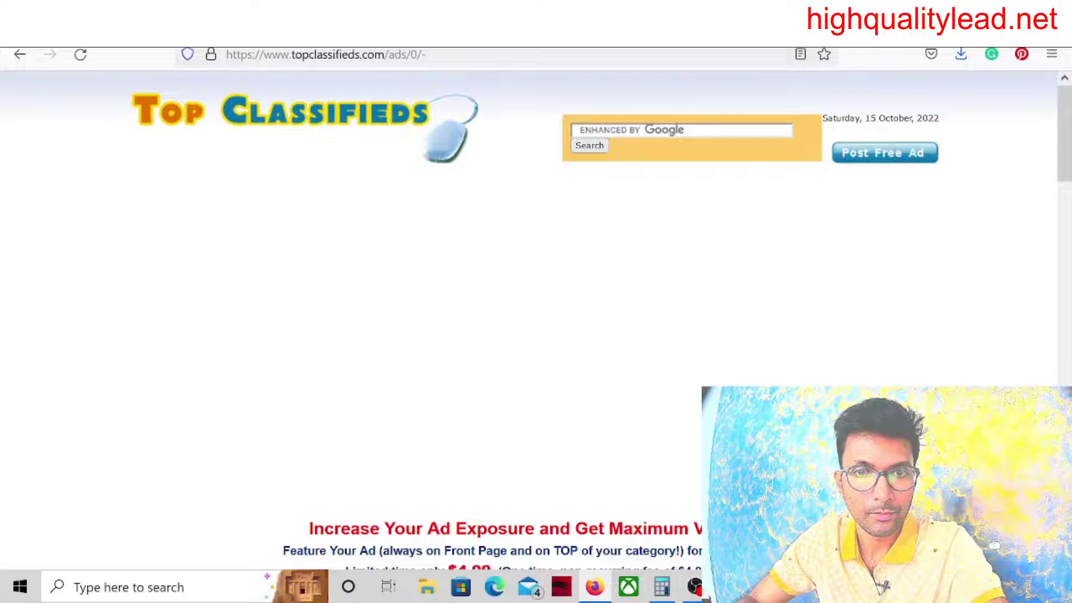
Step: Select United States from the Select Country dropdown
{"action": "scroll", "coordinate": [676, 378], "scroll_direction": "down", "scroll_amount": 10}
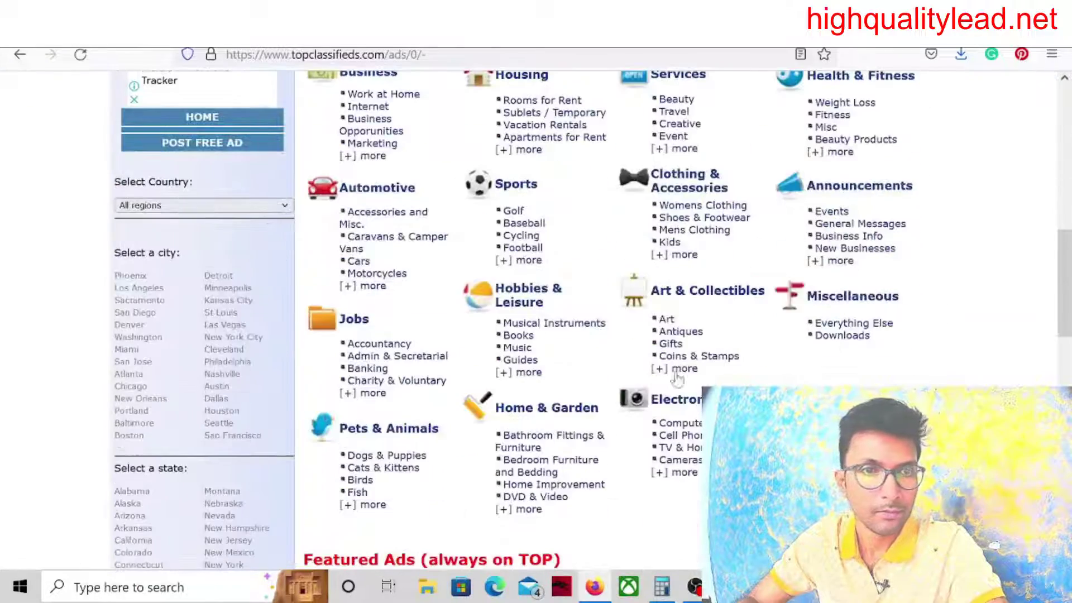
{"action": "scroll", "coordinate": [260, 359], "scroll_direction": "down", "scroll_amount": 10}
{"action": "scroll", "coordinate": [263, 357], "scroll_direction": "up", "scroll_amount": 5}
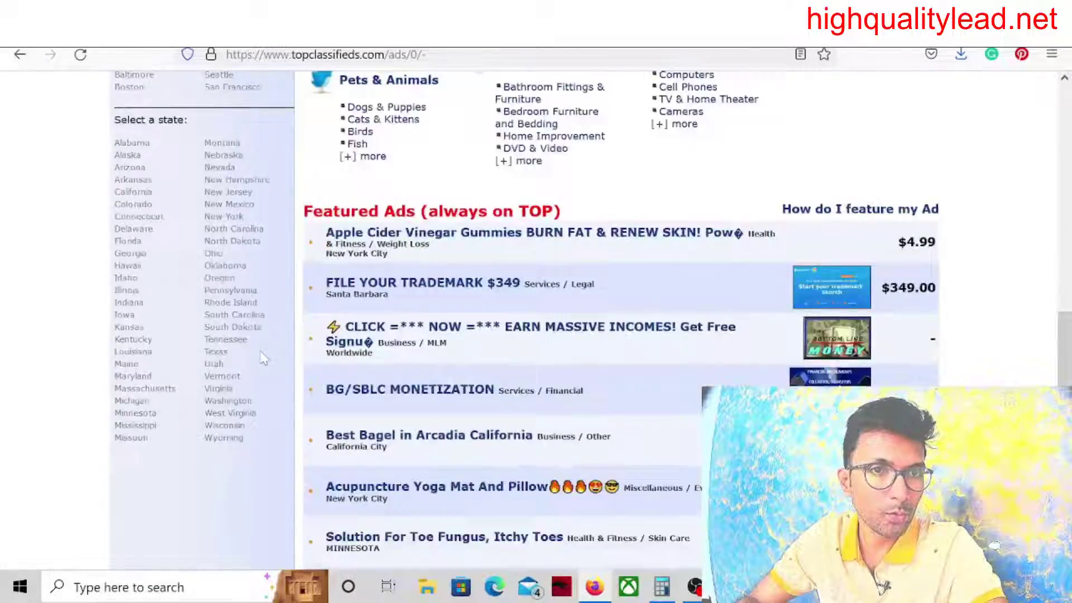
{"action": "scroll", "coordinate": [262, 357], "scroll_direction": "up", "scroll_amount": 6}
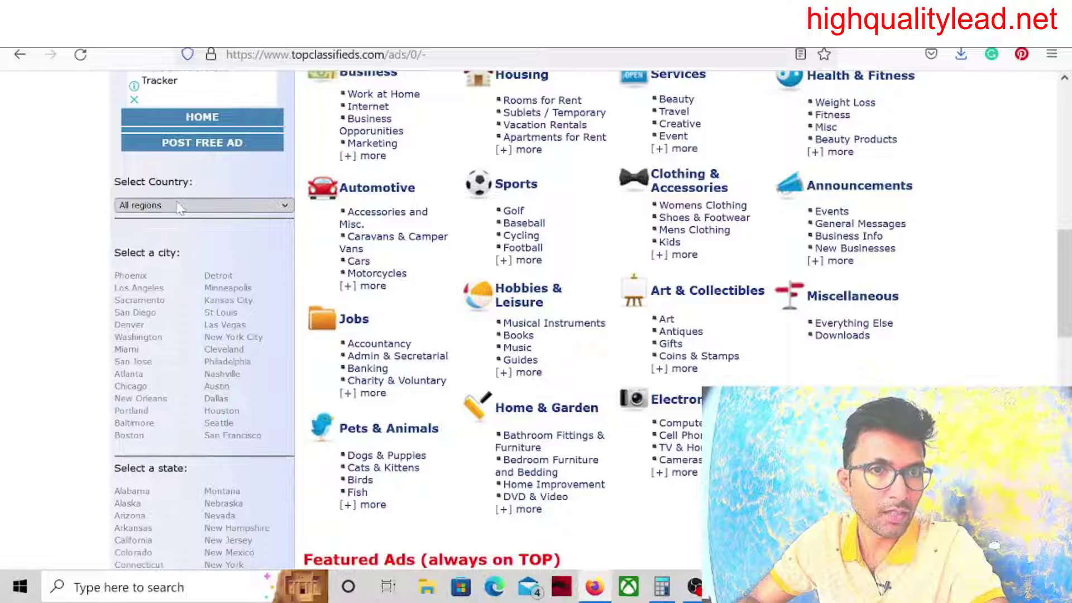
{"action": "left_click", "coordinate": [180, 206]}
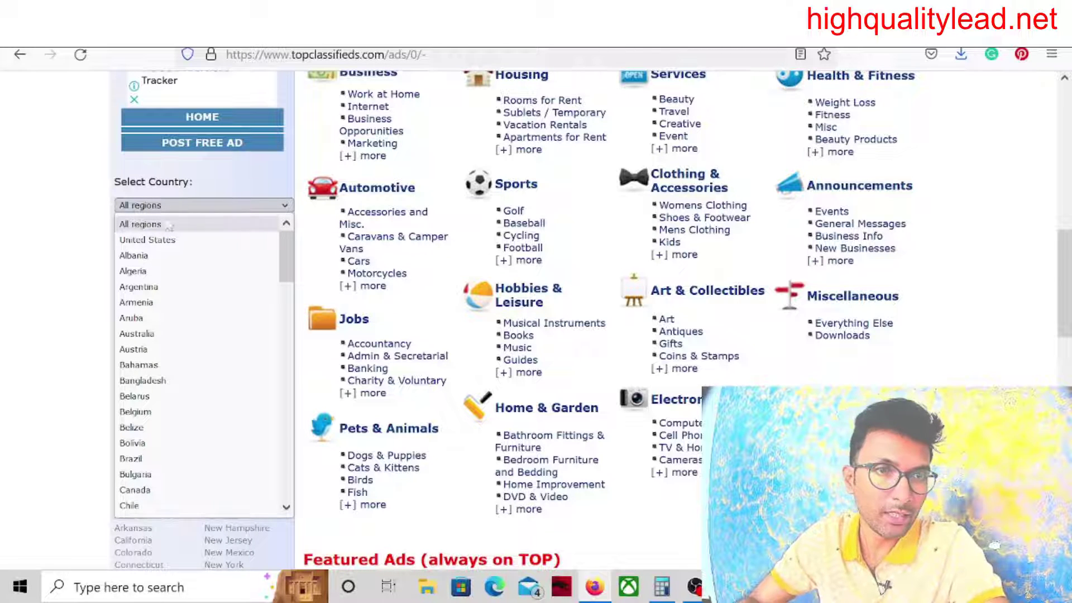
{"action": "left_click", "coordinate": [143, 241]}
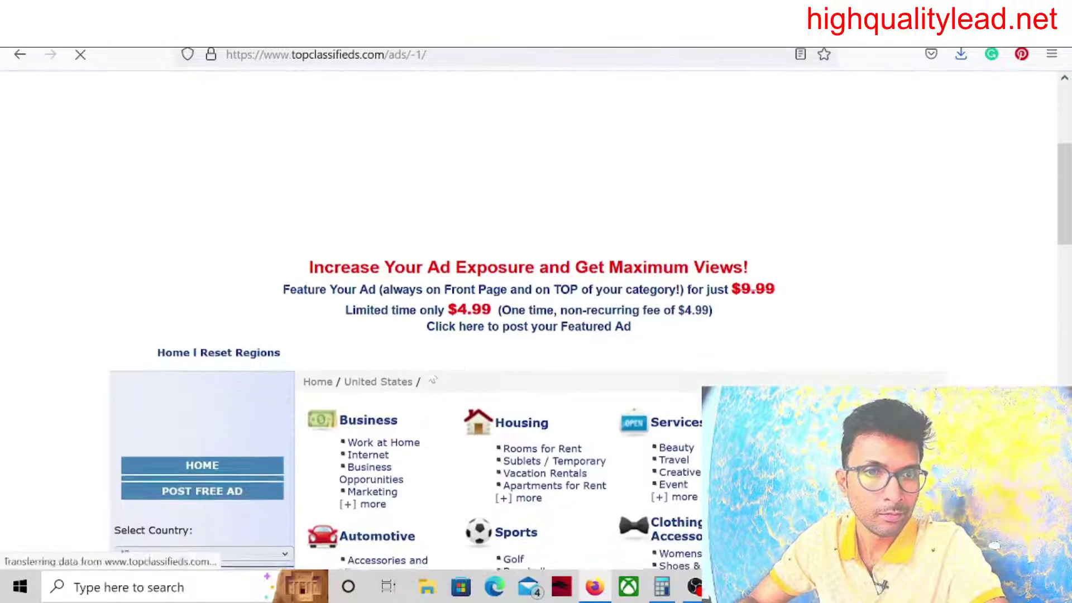
Step: Scroll through the California ad category list at /ads/5/
{"action": "scroll", "coordinate": [332, 384], "scroll_direction": "down", "scroll_amount": 8}
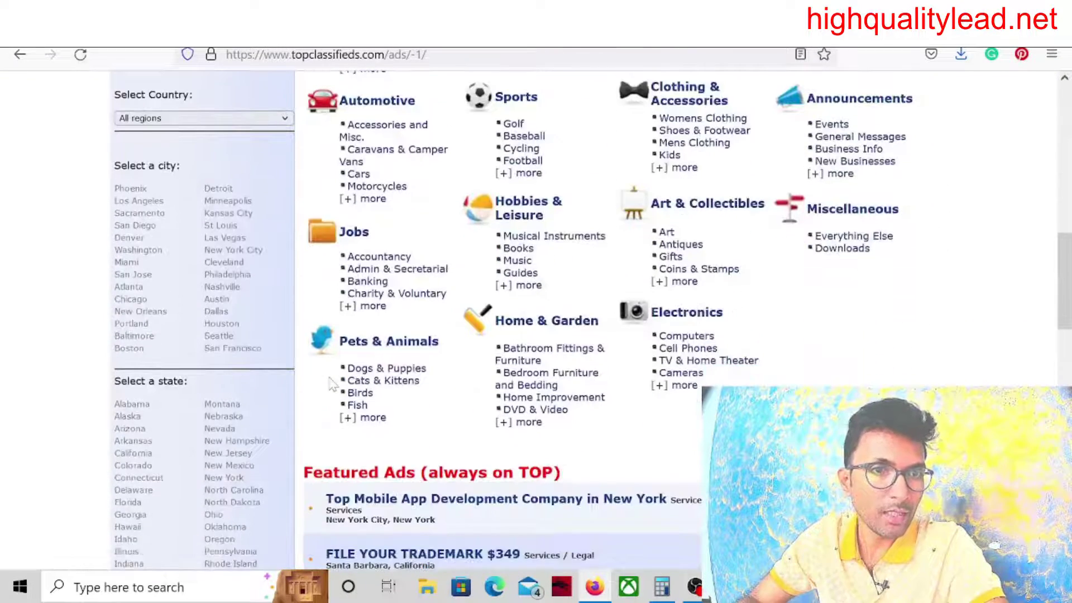
{"action": "scroll", "coordinate": [332, 384], "scroll_direction": "down", "scroll_amount": 3}
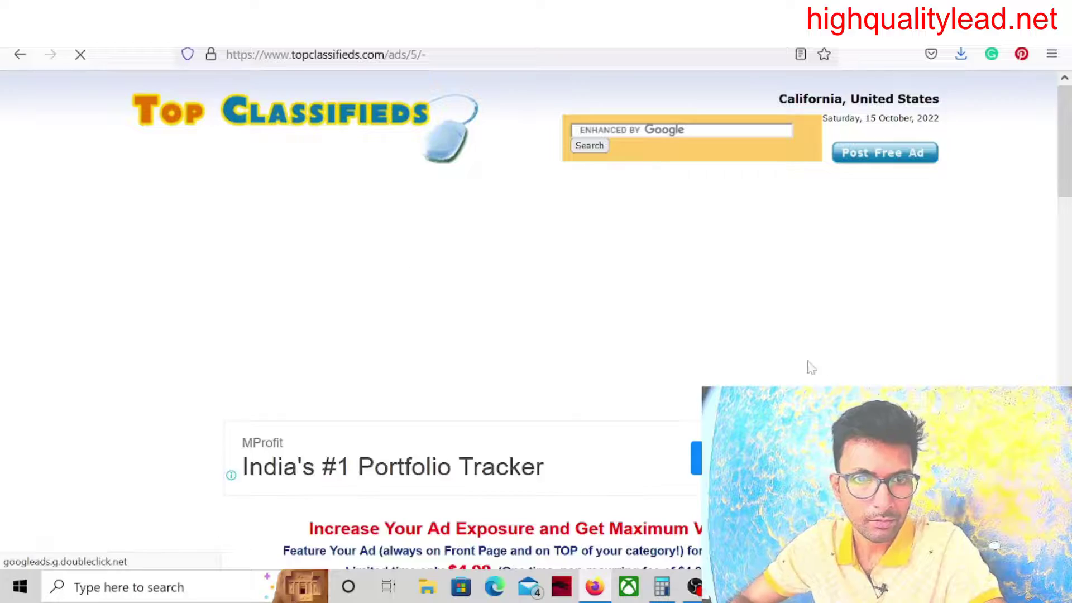
{"action": "scroll", "coordinate": [921, 355], "scroll_direction": "down", "scroll_amount": 10}
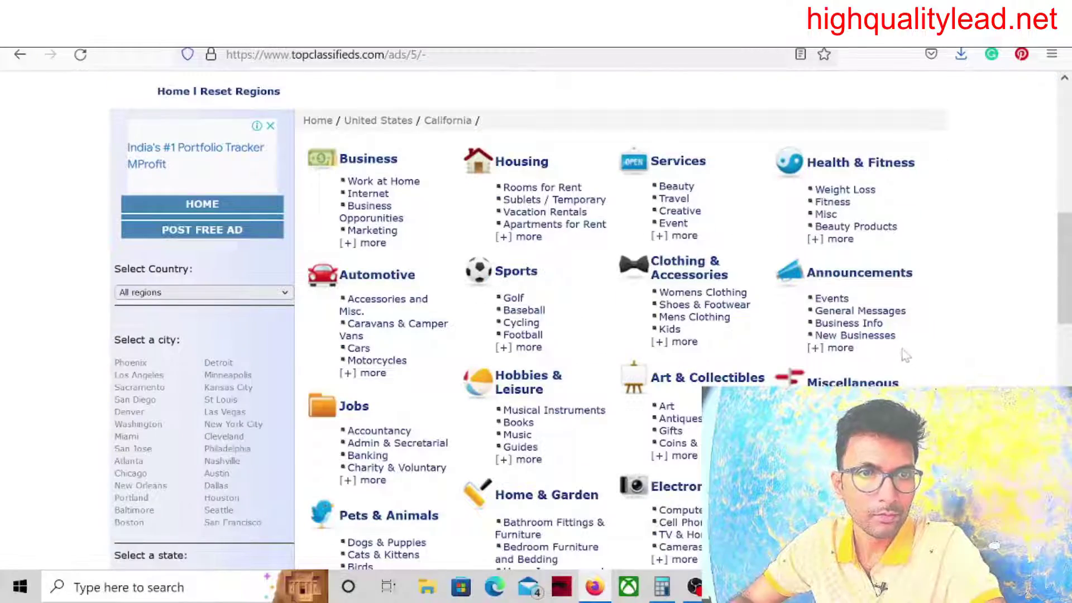
{"action": "scroll", "coordinate": [900, 356], "scroll_direction": "down", "scroll_amount": 5}
{"action": "scroll", "coordinate": [899, 356], "scroll_direction": "up", "scroll_amount": 3}
{"action": "scroll", "coordinate": [900, 356], "scroll_direction": "down", "scroll_amount": 8}
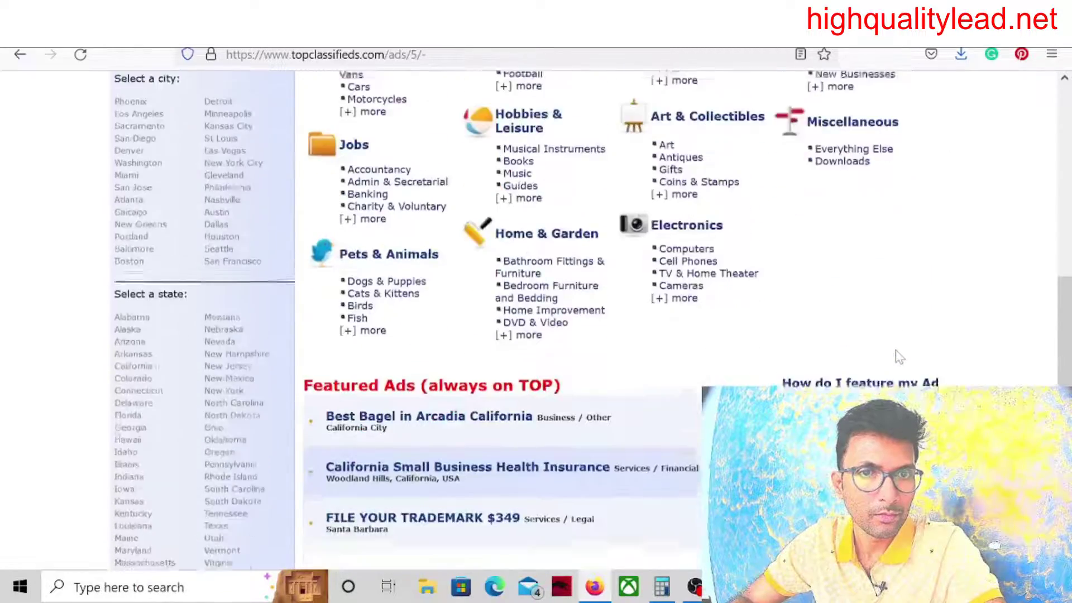
{"action": "scroll", "coordinate": [900, 356], "scroll_direction": "up", "scroll_amount": 18}
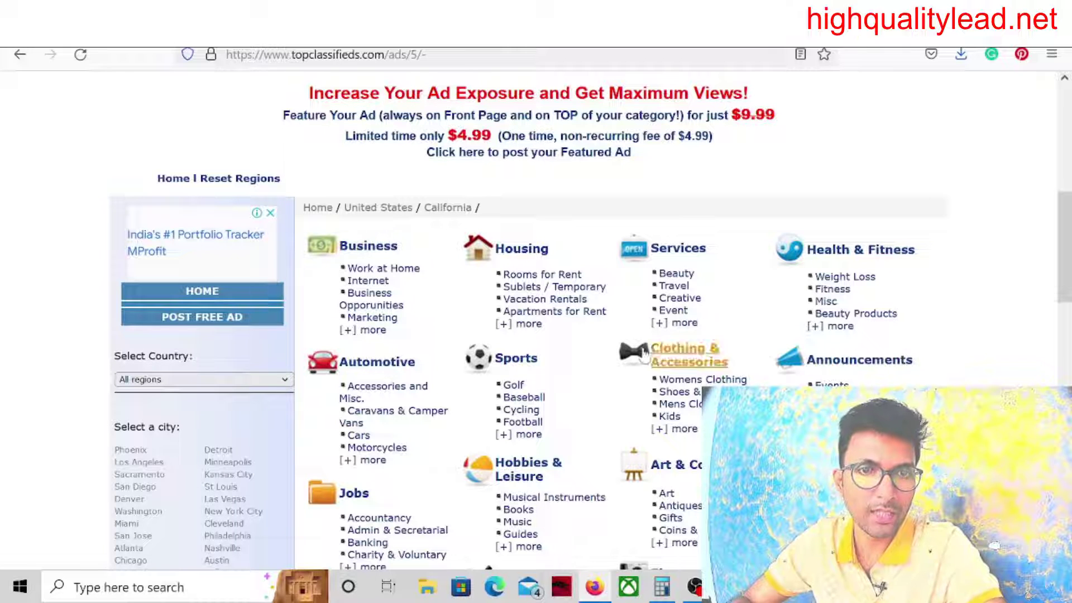
Step: Open the California Business category, then its Business Opporunities listings
{"action": "left_click", "coordinate": [366, 248]}
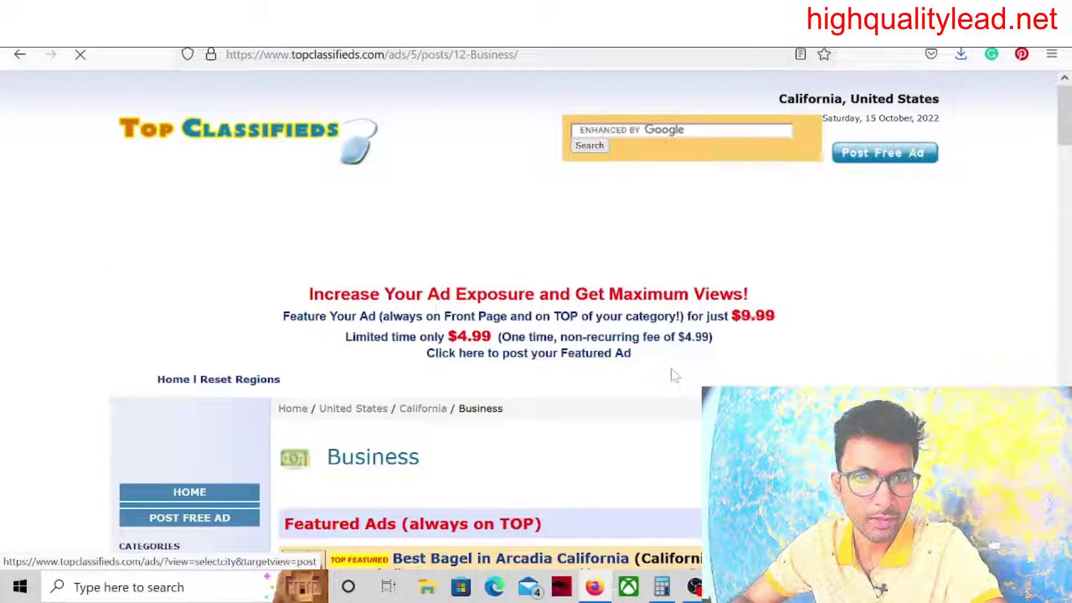
{"action": "scroll", "coordinate": [674, 375], "scroll_direction": "down", "scroll_amount": 8}
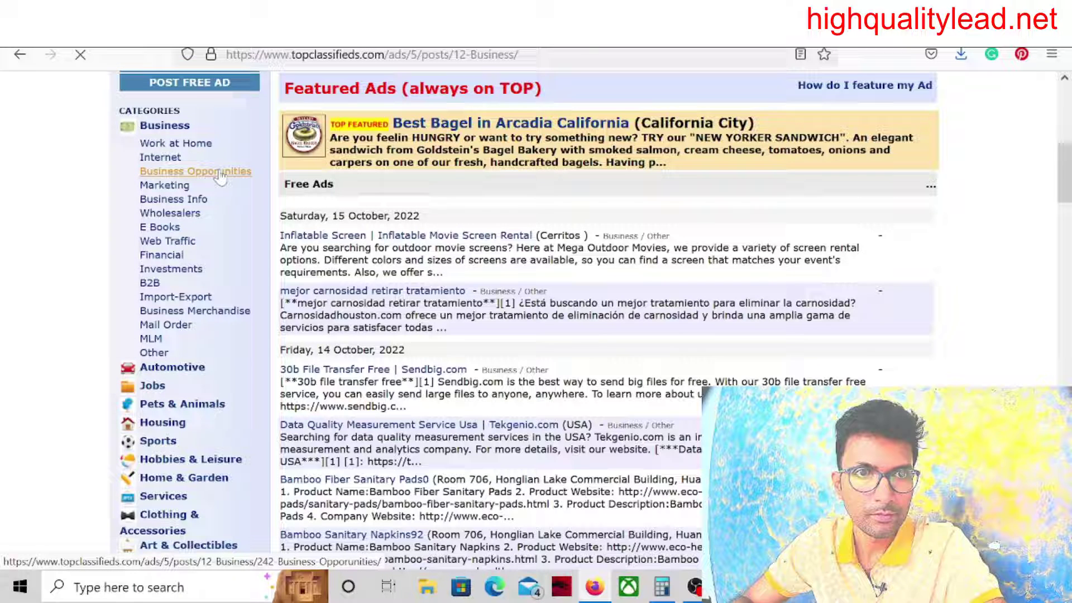
{"action": "left_click", "coordinate": [220, 173]}
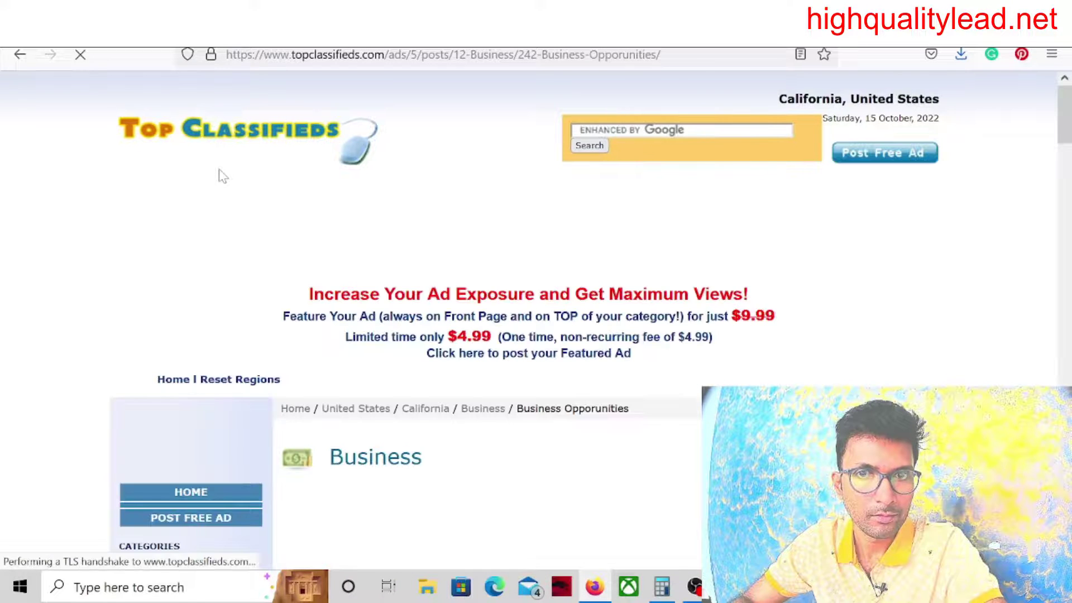
{"action": "scroll", "coordinate": [664, 341], "scroll_direction": "down", "scroll_amount": 5}
{"action": "scroll", "coordinate": [664, 341], "scroll_direction": "down", "scroll_amount": 8}
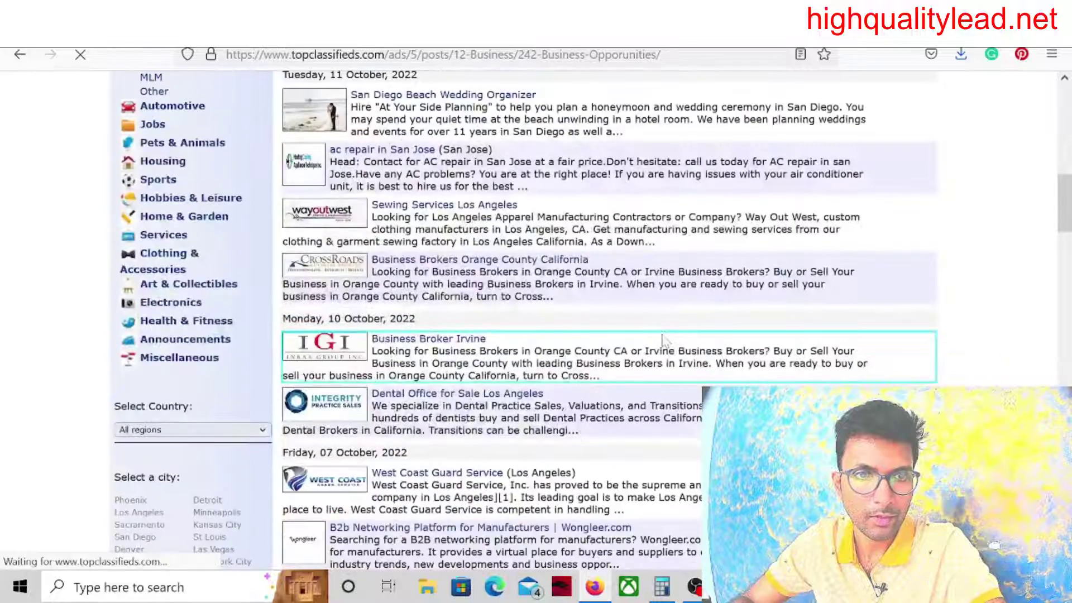
Step: Review the October 2022 business ads and start a new free ad post
{"action": "scroll", "coordinate": [664, 339], "scroll_direction": "up", "scroll_amount": 7}
{"action": "scroll", "coordinate": [663, 340], "scroll_direction": "down", "scroll_amount": 5}
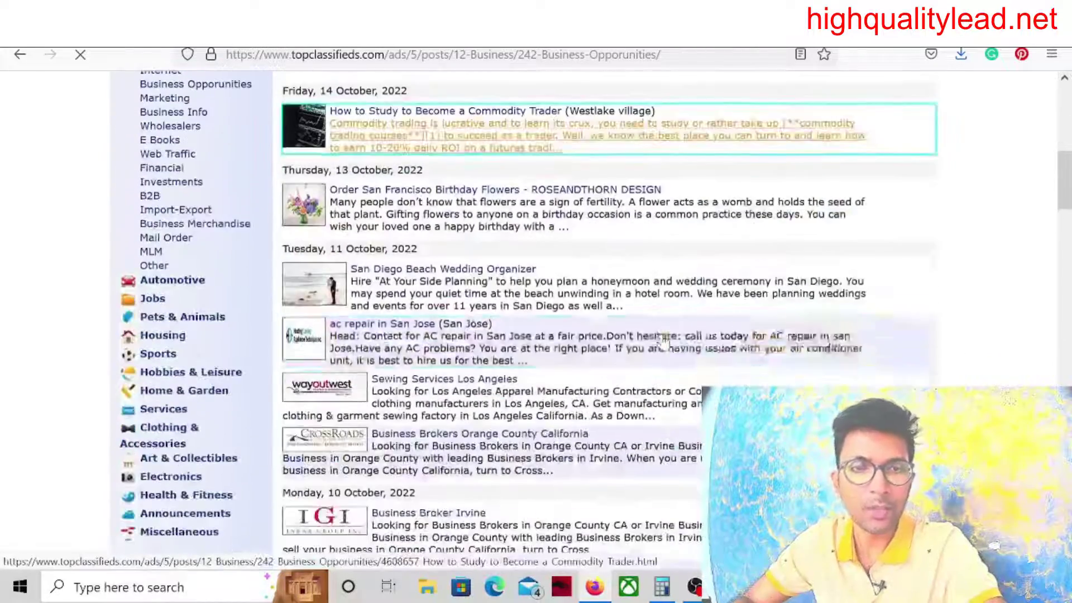
{"action": "scroll", "coordinate": [712, 382], "scroll_direction": "down", "scroll_amount": 13}
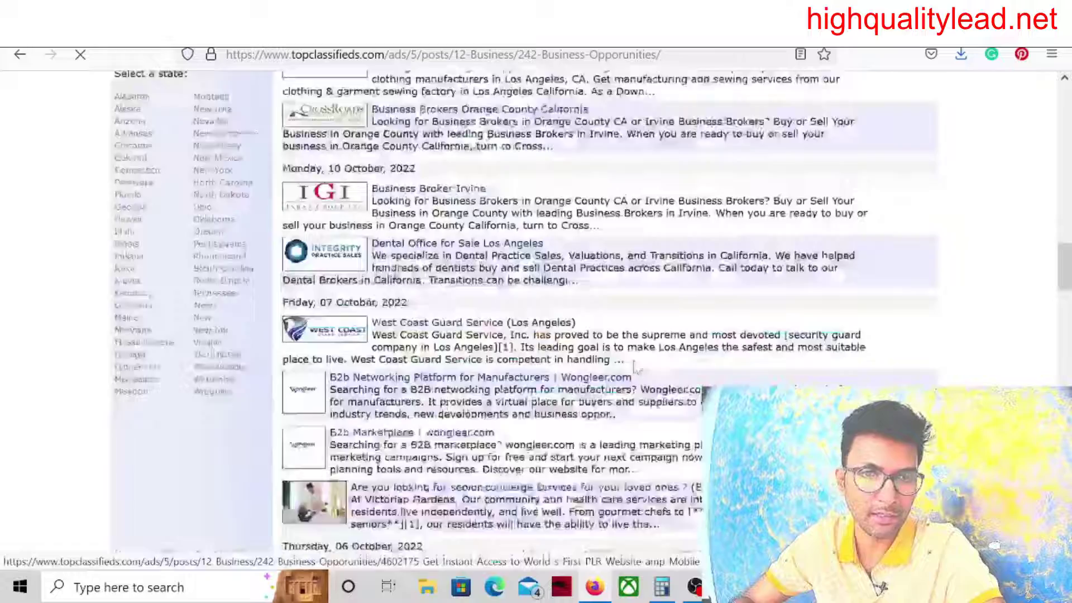
{"action": "scroll", "coordinate": [637, 369], "scroll_direction": "up", "scroll_amount": 9}
{"action": "scroll", "coordinate": [637, 369], "scroll_direction": "up", "scroll_amount": 15}
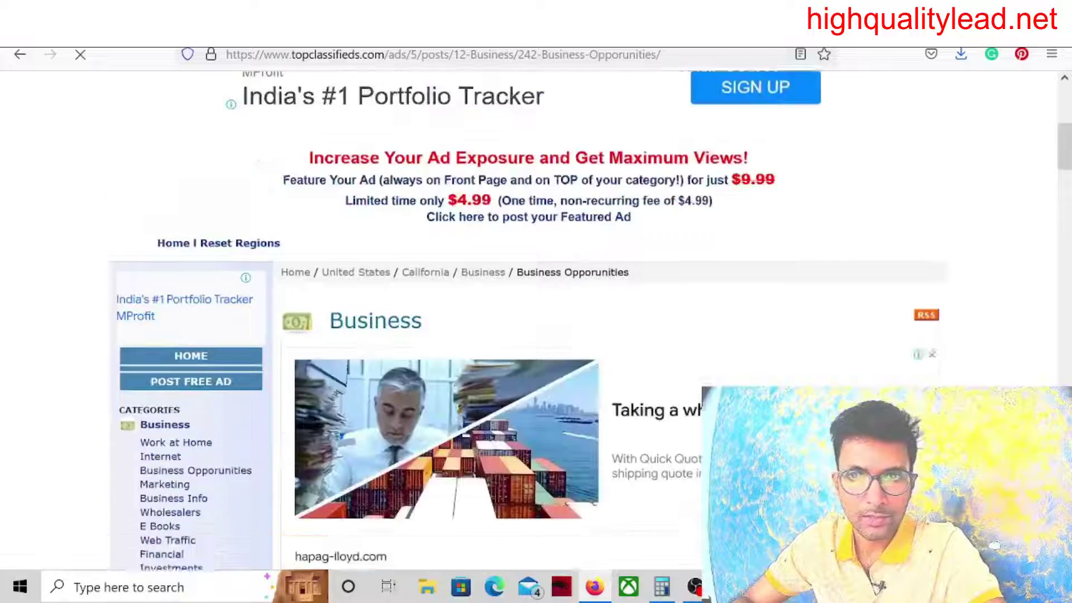
{"action": "scroll", "coordinate": [1061, 360], "scroll_direction": "up", "scroll_amount": 3}
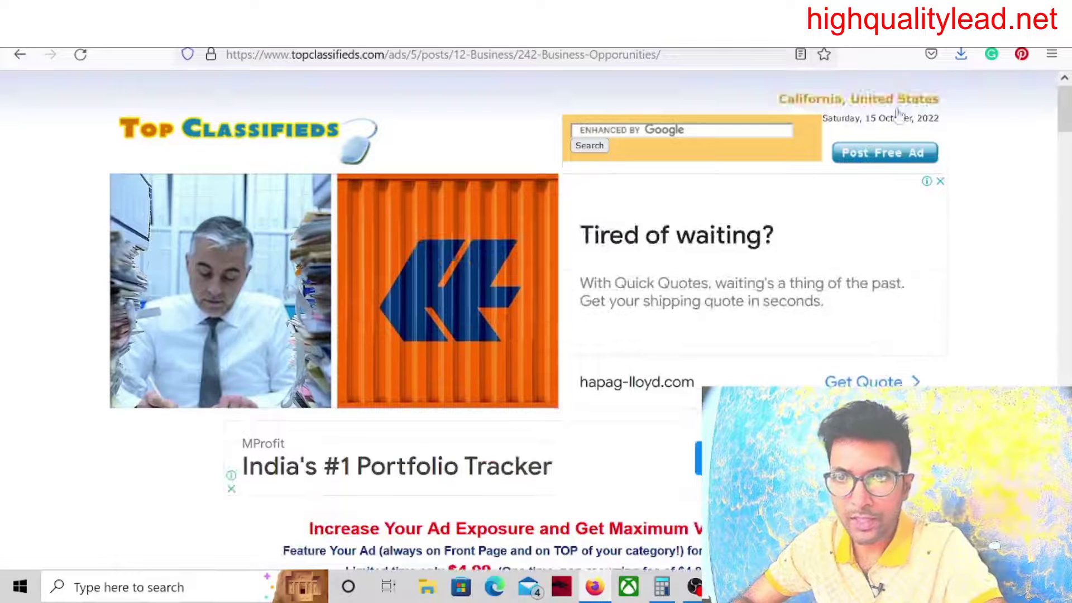
{"action": "left_click", "coordinate": [877, 153]}
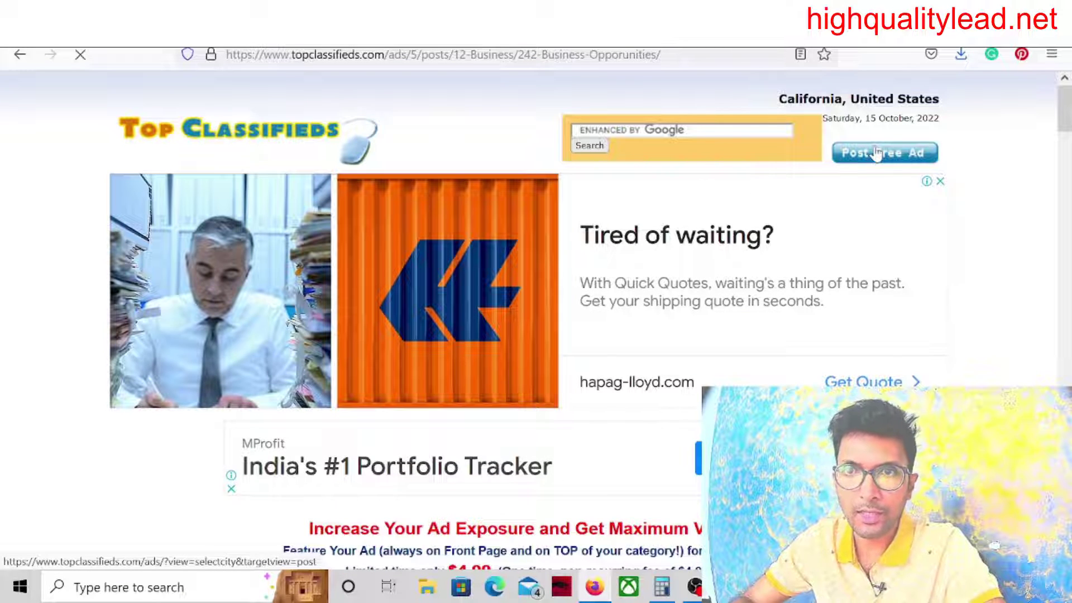
Step: Choose Texas, then Business, then Business Opporunities as the new ad's location and category
{"action": "scroll", "coordinate": [813, 312], "scroll_direction": "down", "scroll_amount": 8}
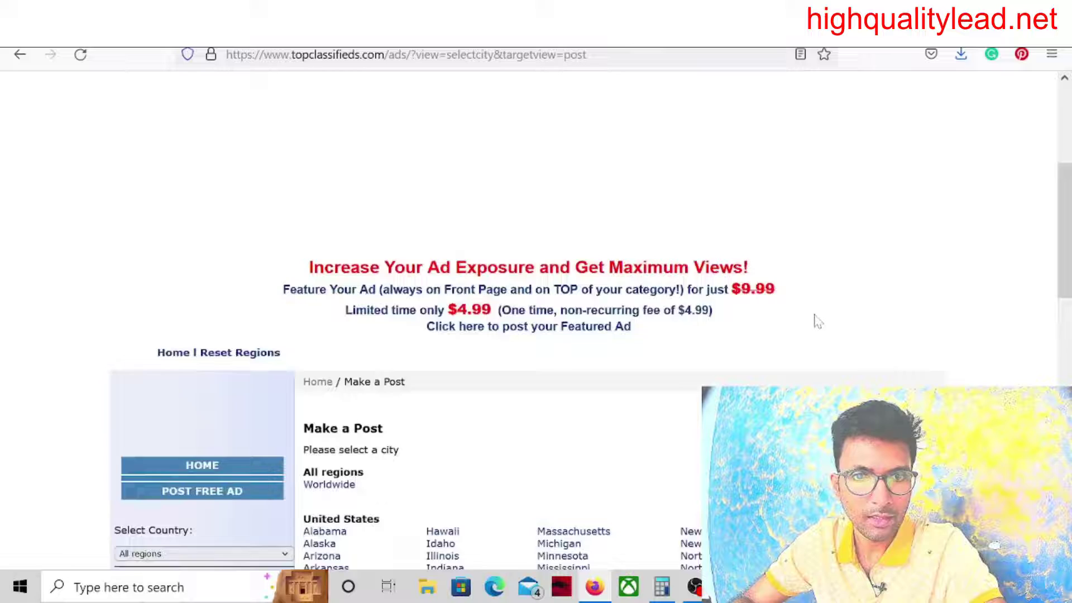
{"action": "scroll", "coordinate": [817, 321], "scroll_direction": "down", "scroll_amount": 3}
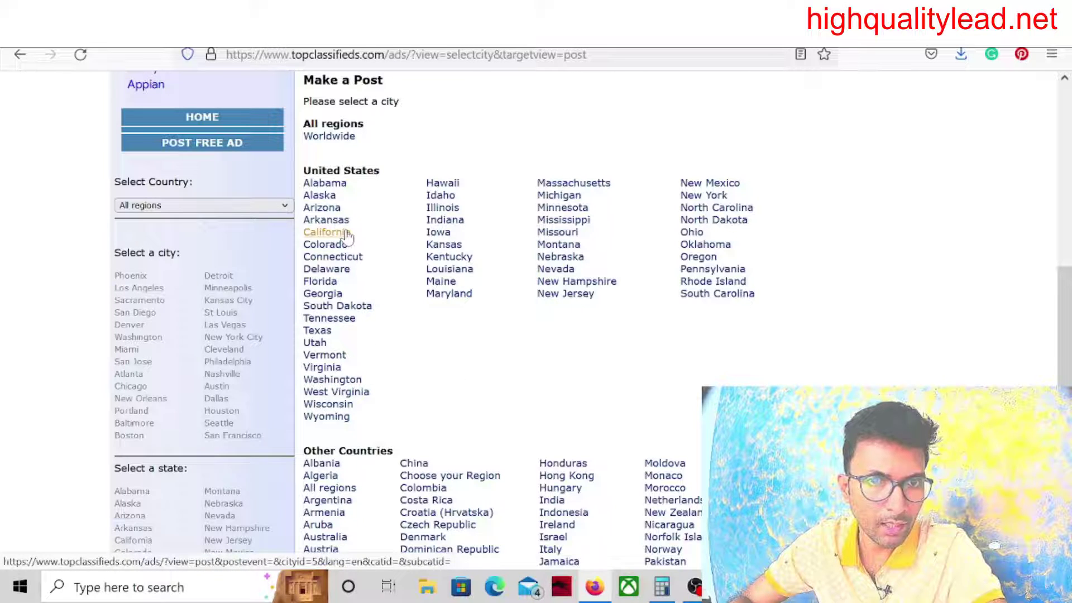
{"action": "left_click", "coordinate": [323, 333]}
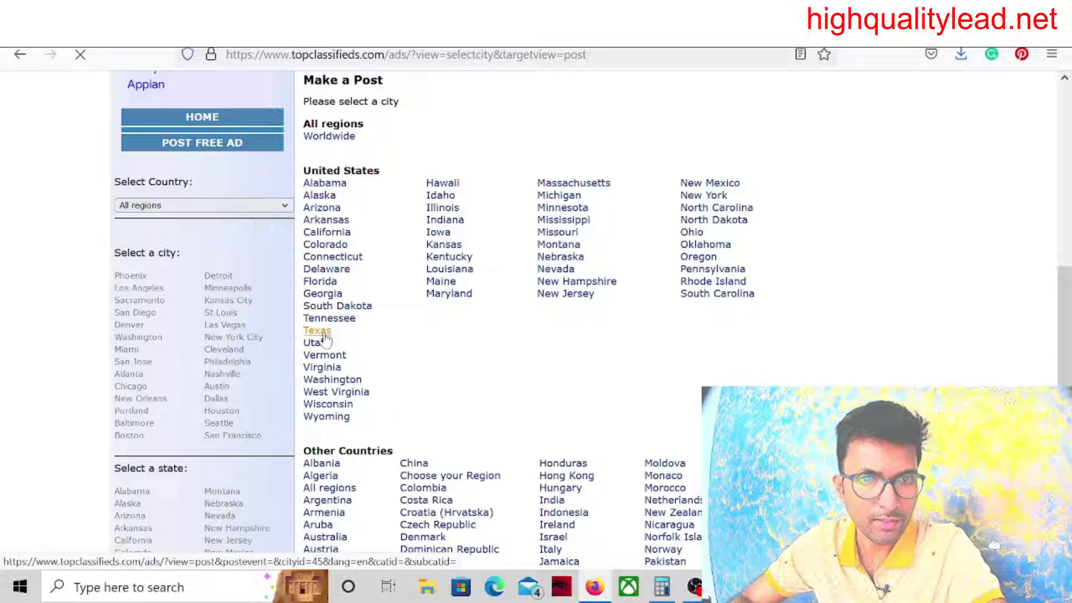
{"action": "scroll", "coordinate": [796, 362], "scroll_direction": "down", "scroll_amount": 10}
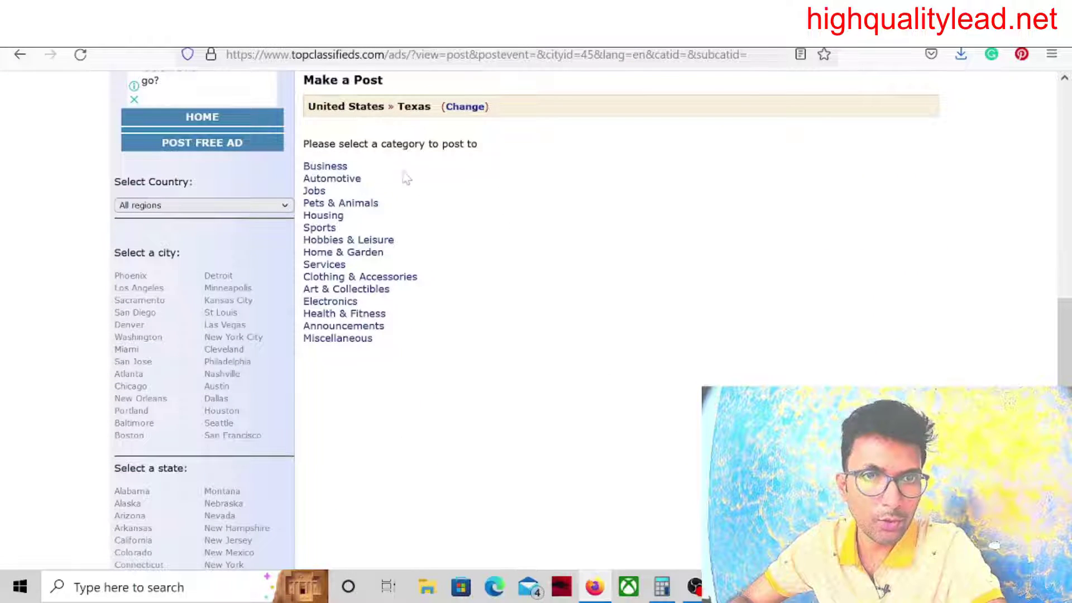
{"action": "left_click", "coordinate": [328, 168]}
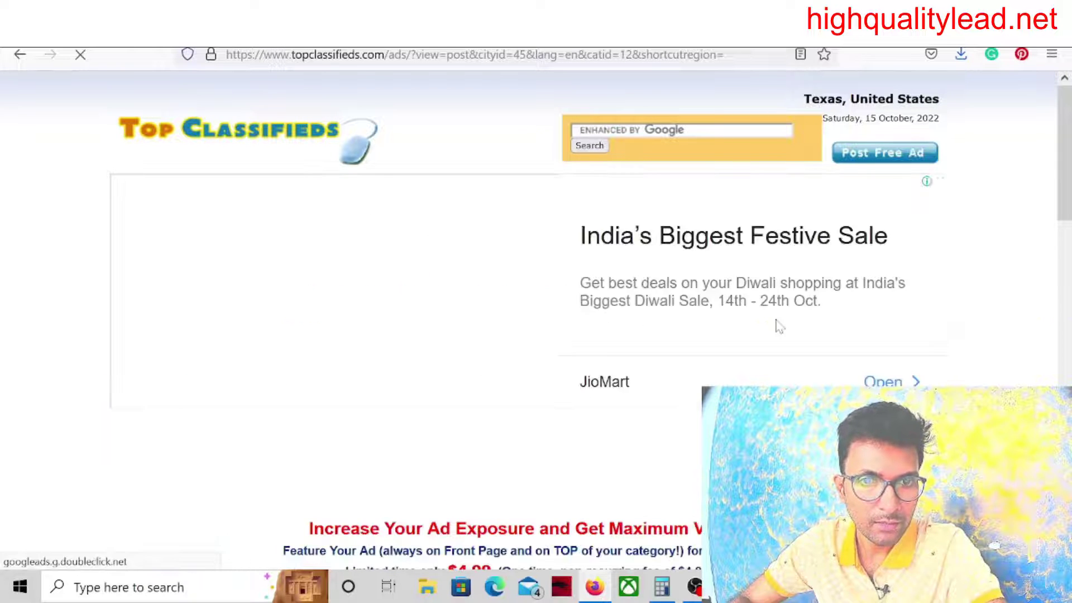
{"action": "scroll", "coordinate": [780, 327], "scroll_direction": "down", "scroll_amount": 8}
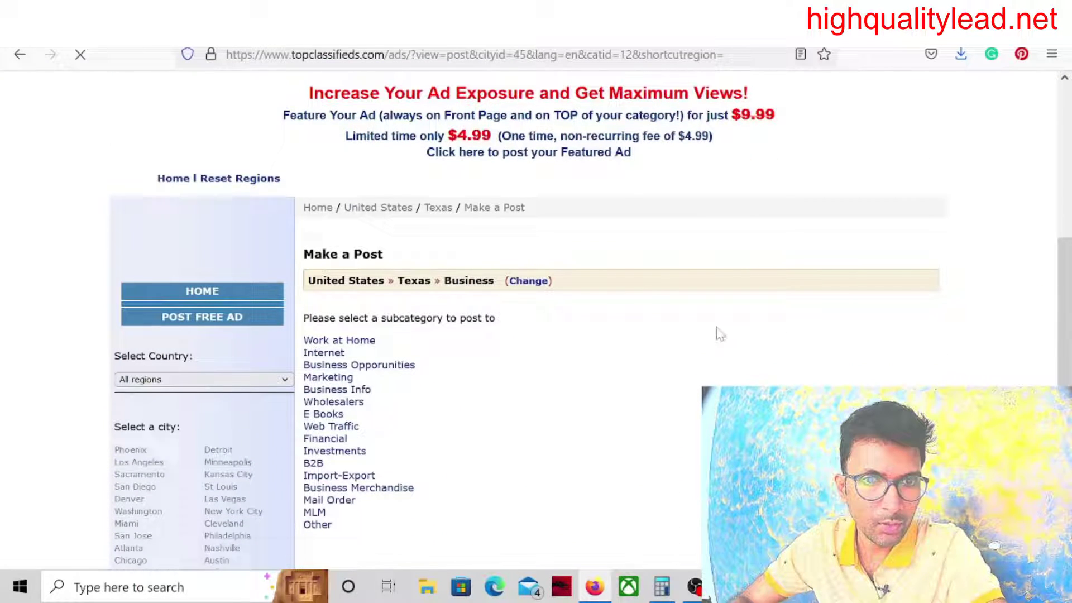
{"action": "left_click", "coordinate": [391, 371]}
Step: Scroll down the Make a Post form and place the cursor in the empty Title field
{"action": "scroll", "coordinate": [862, 383], "scroll_direction": "down", "scroll_amount": 5}
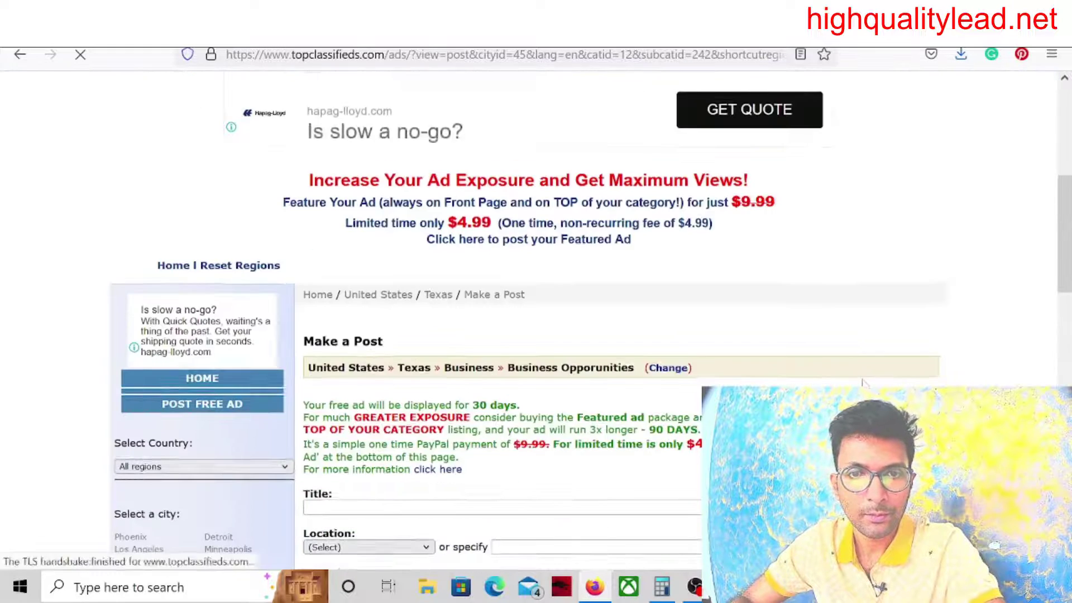
{"action": "scroll", "coordinate": [863, 382], "scroll_direction": "down", "scroll_amount": 5}
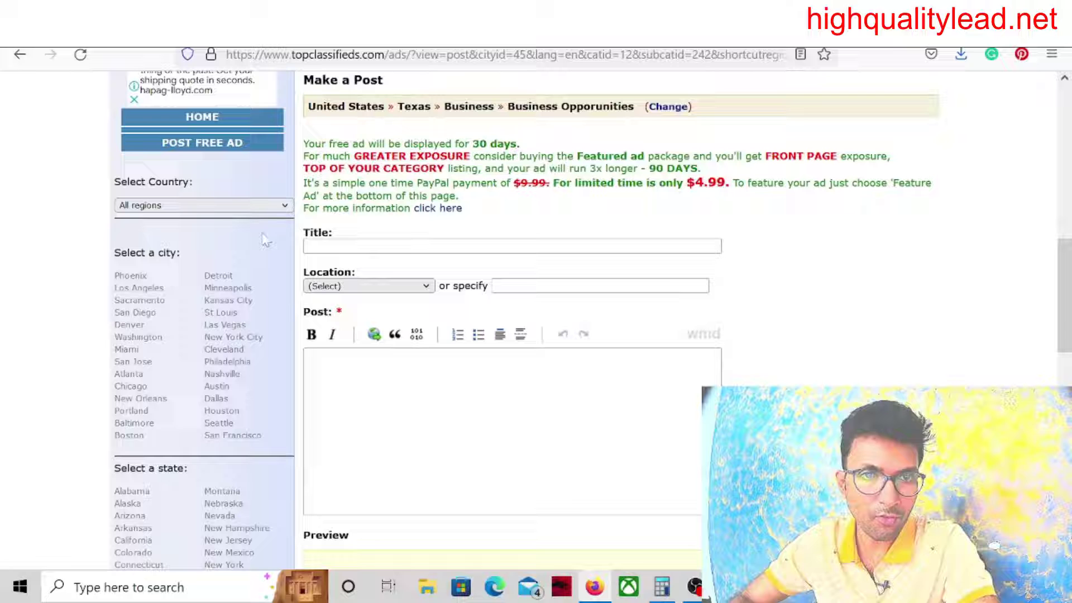
{"action": "left_click", "coordinate": [512, 246]}
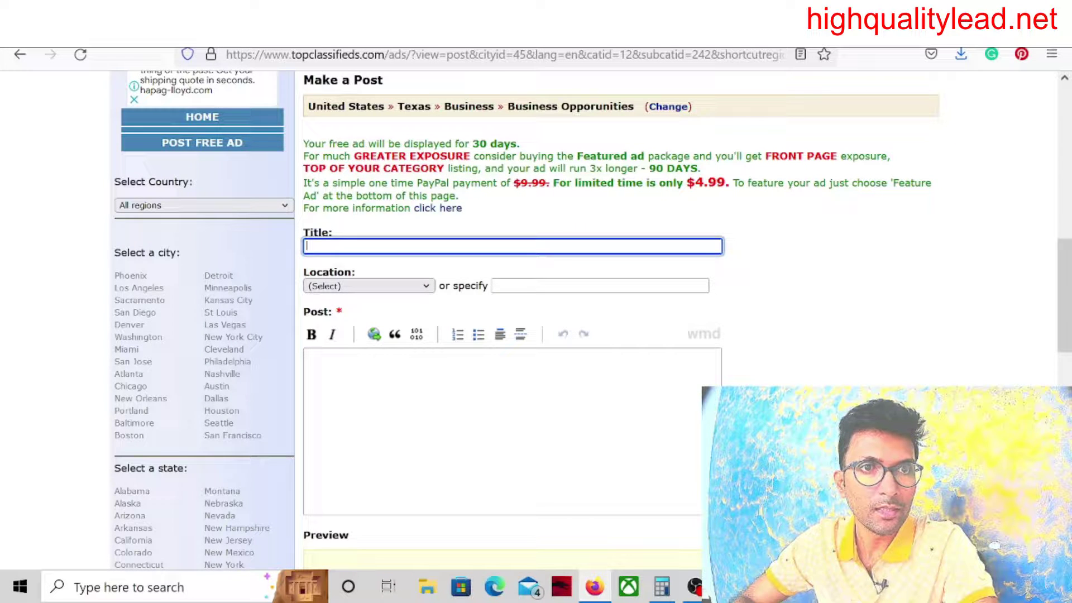
Step: On the pCommerce Live Swipes section, select the Day 1 Live Email's first subject line
{"action": "key", "text": "ctrl+Tab"}
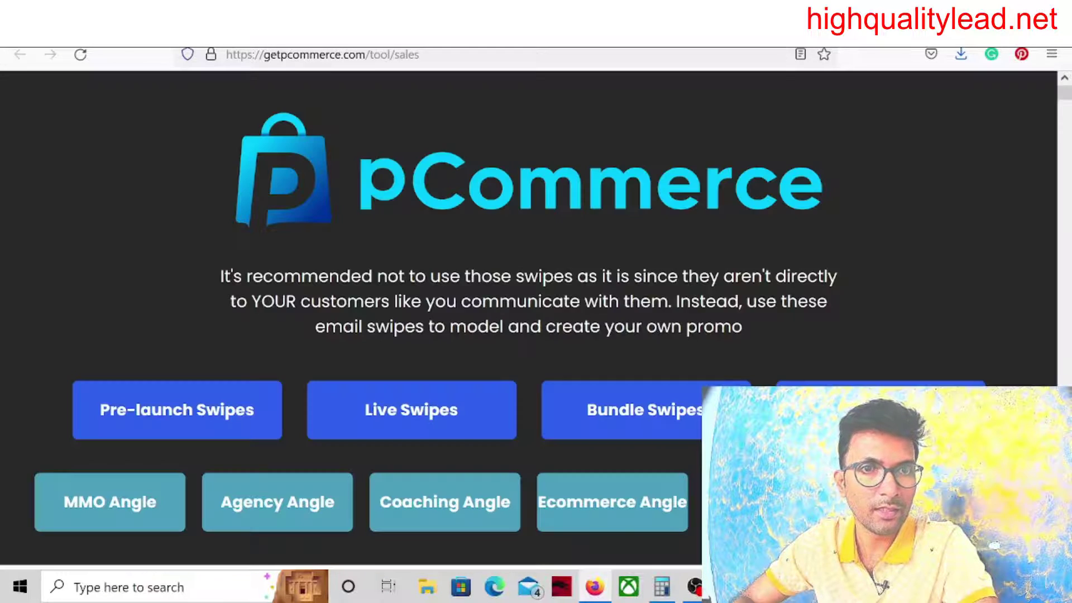
{"action": "left_click", "coordinate": [411, 410]}
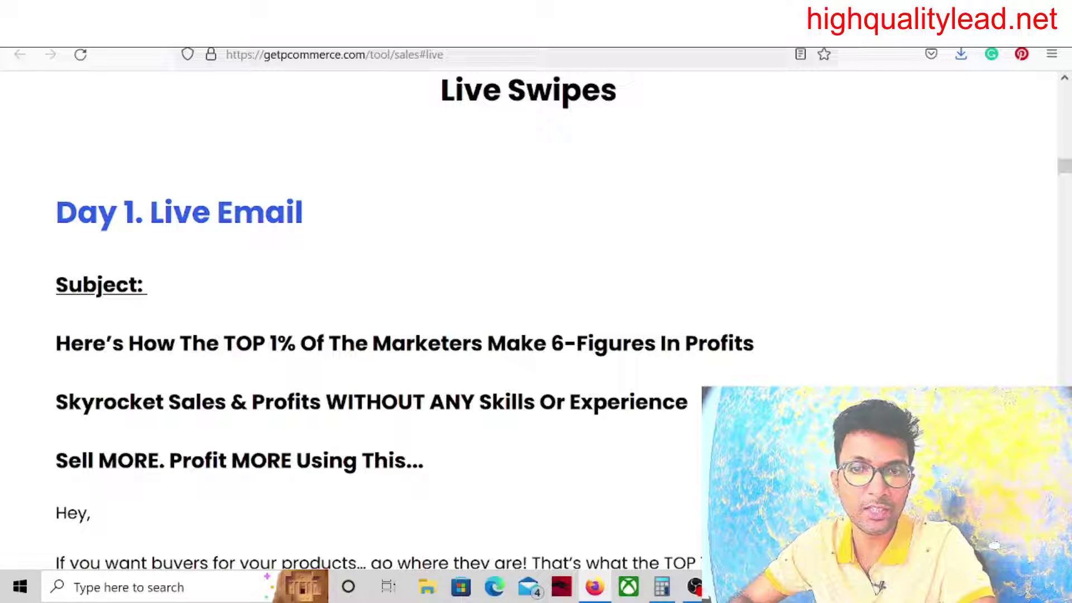
{"action": "left_click_drag", "start_coordinate": [56, 343], "coordinate": [789, 347]}
{"action": "key", "text": "ctrl+c"}
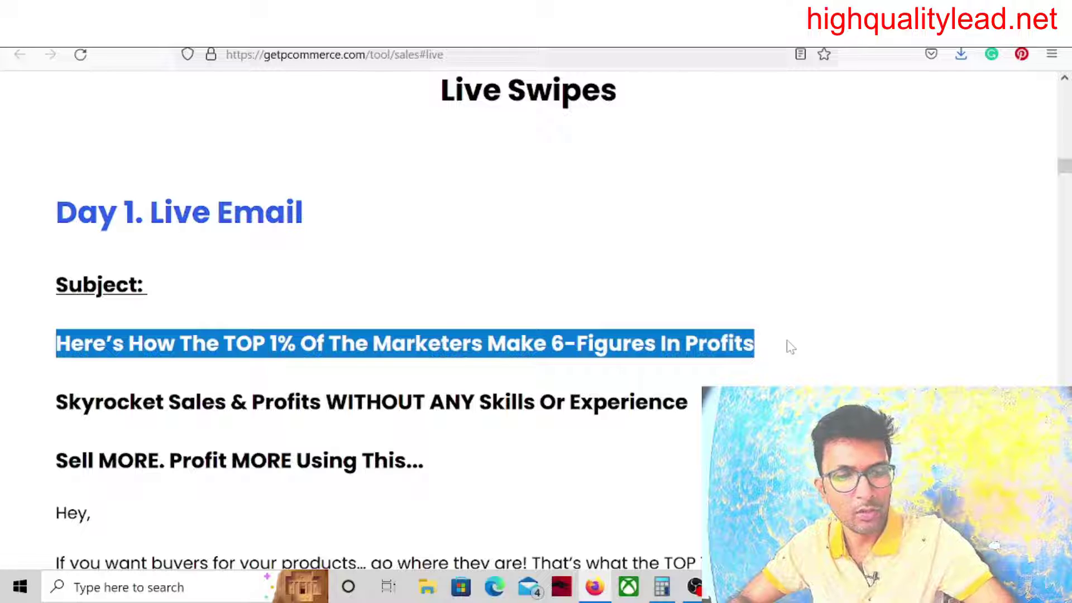
Step: Paste the copied TOP 1% subject line as the ad's title
{"action": "key", "text": "ctrl+Tab"}
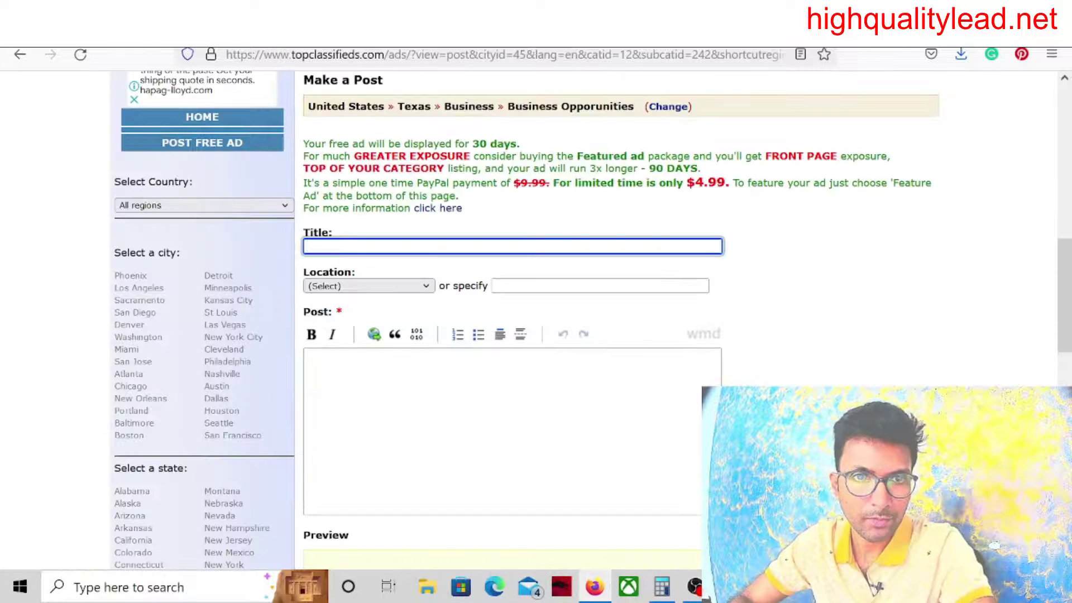
{"action": "key", "text": "ctrl+v"}
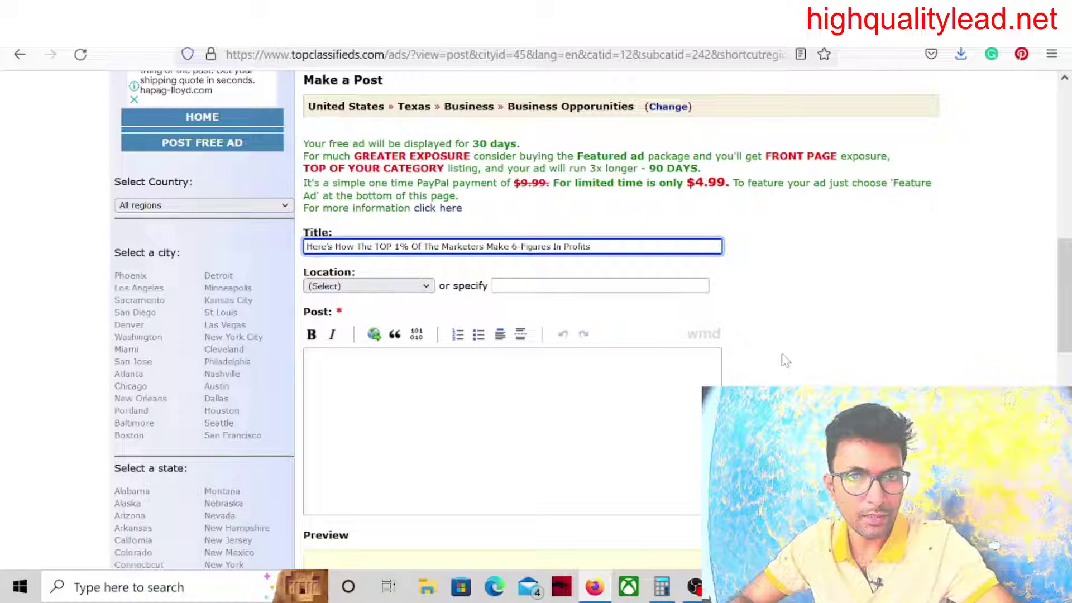
{"action": "left_click", "coordinate": [897, 357]}
Step: Choose Houston as the ad's location and place the caret in the empty Post box
{"action": "left_click", "coordinate": [355, 287]}
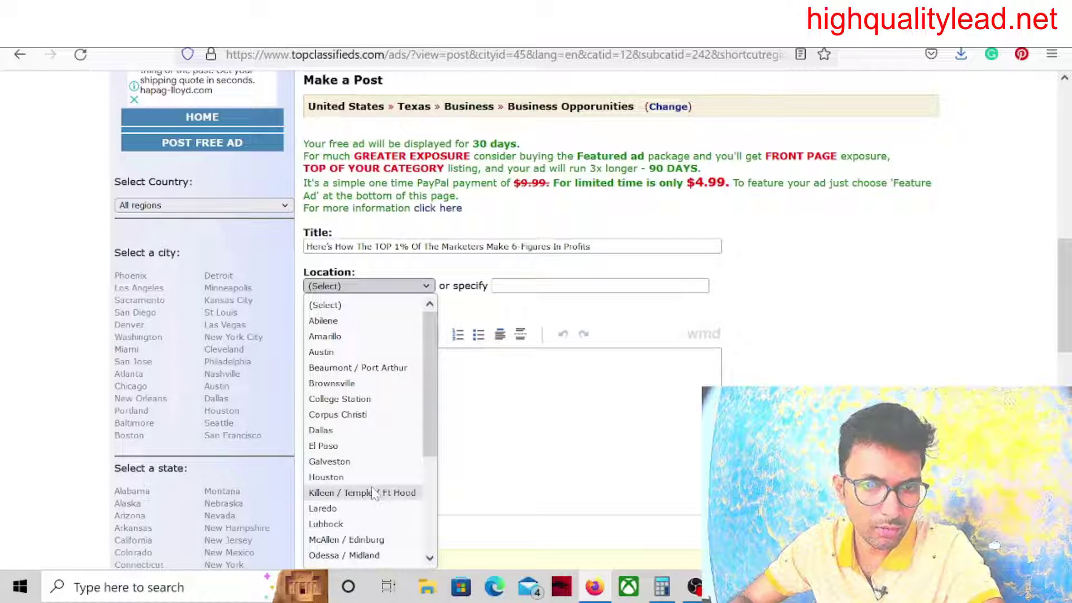
{"action": "scroll", "coordinate": [374, 494], "scroll_direction": "down", "scroll_amount": 4}
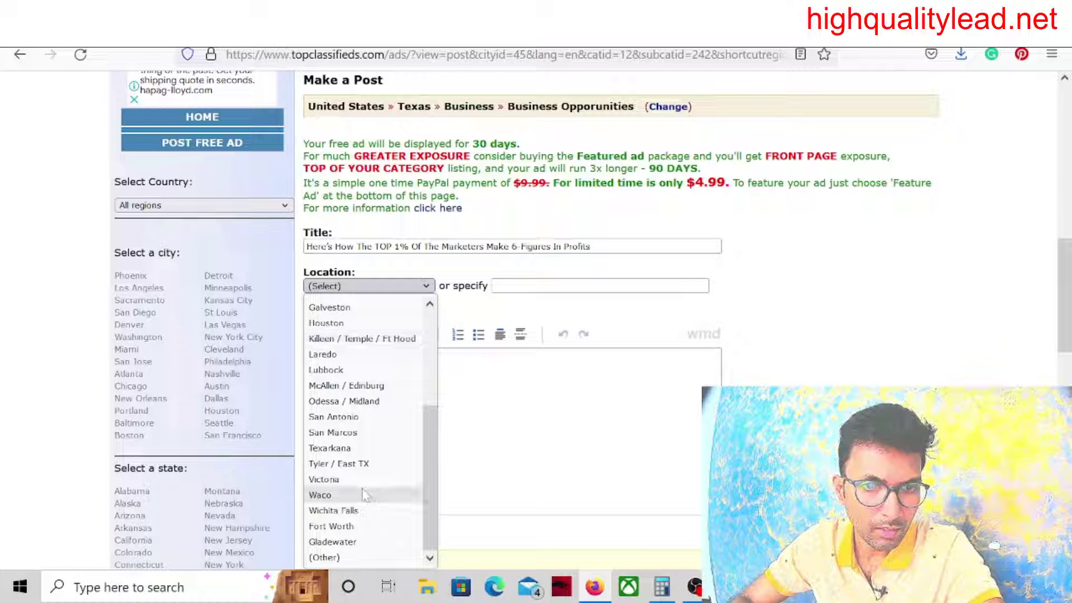
{"action": "scroll", "coordinate": [363, 497], "scroll_direction": "up", "scroll_amount": 5}
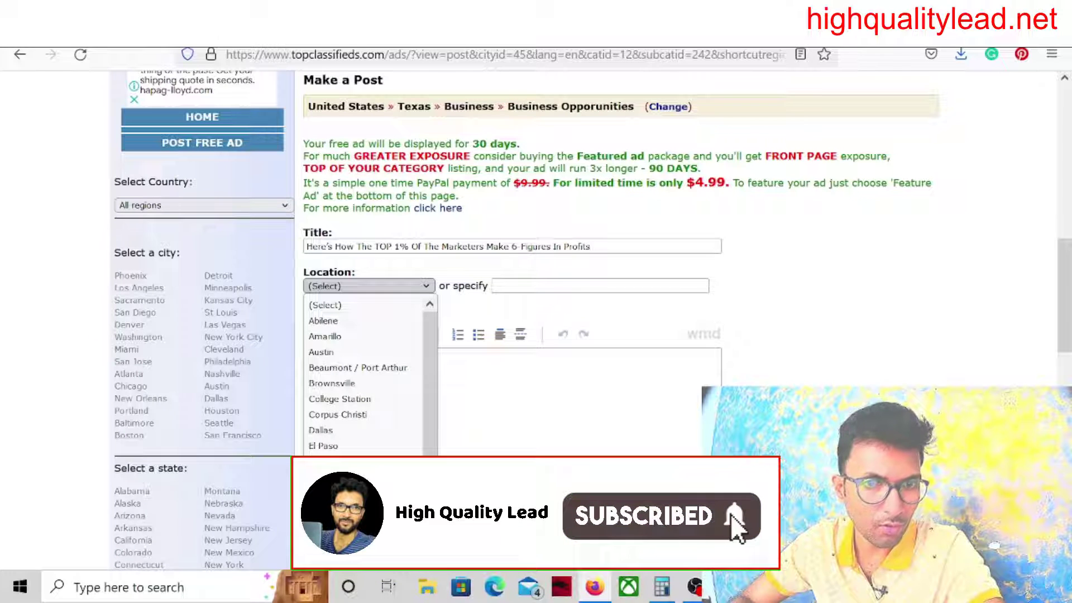
{"action": "left_click", "coordinate": [335, 484]}
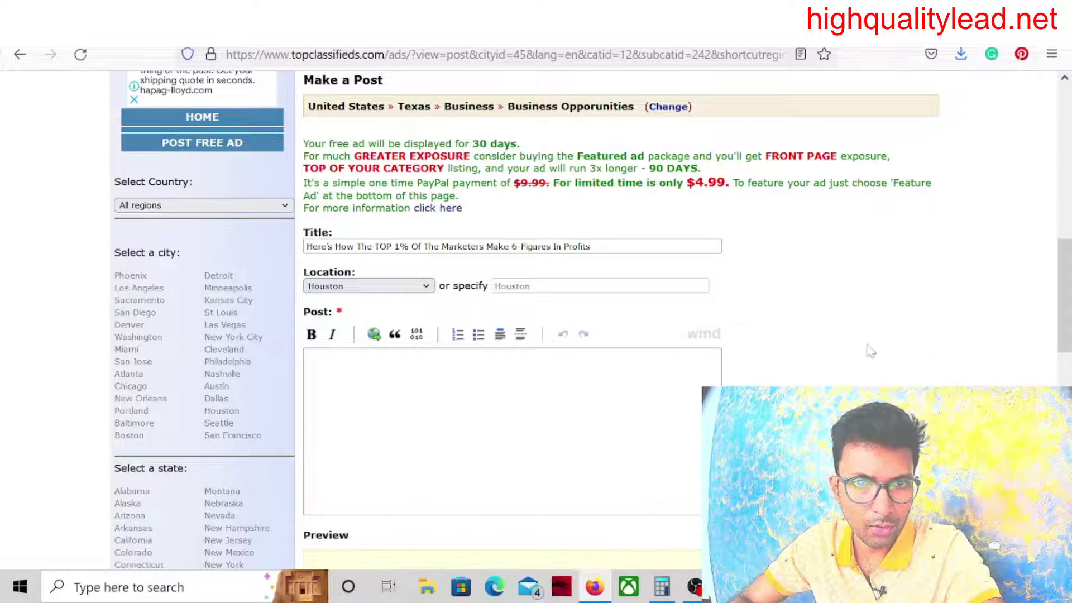
{"action": "left_click", "coordinate": [697, 494]}
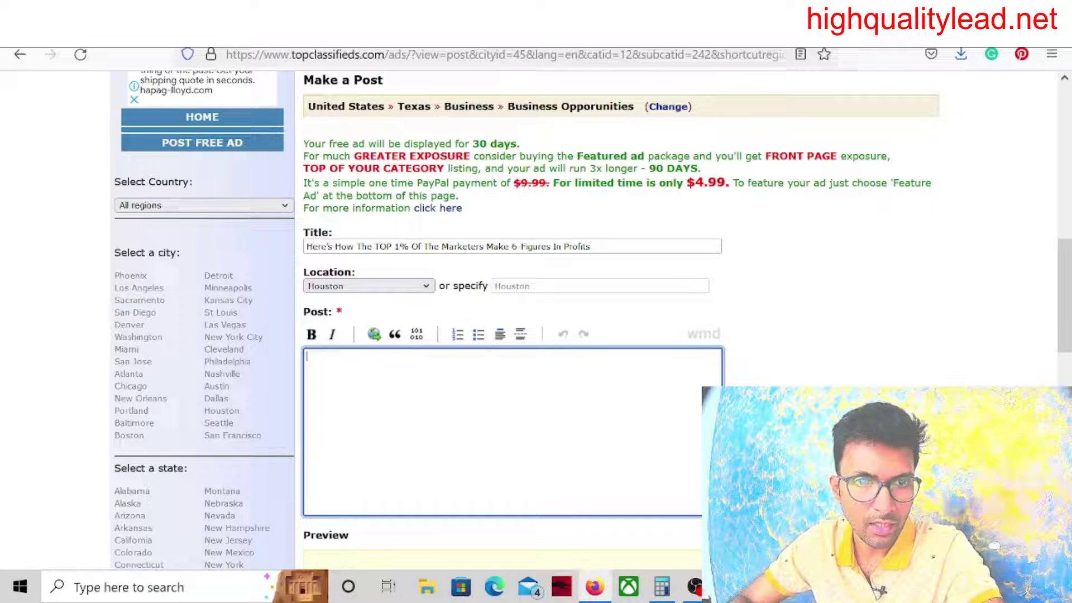
{"action": "key", "text": "alt+Tab"}
Step: Select the Day 1 live email body, from the greeting through the bullet list
{"action": "left_click", "coordinate": [847, 379]}
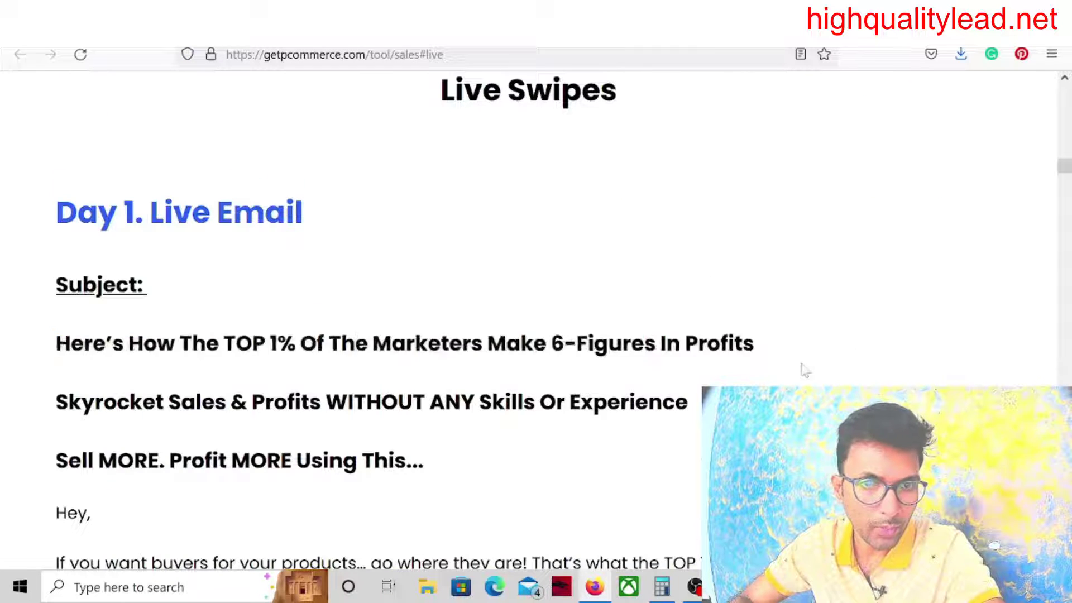
{"action": "scroll", "coordinate": [799, 368], "scroll_direction": "down", "scroll_amount": 4}
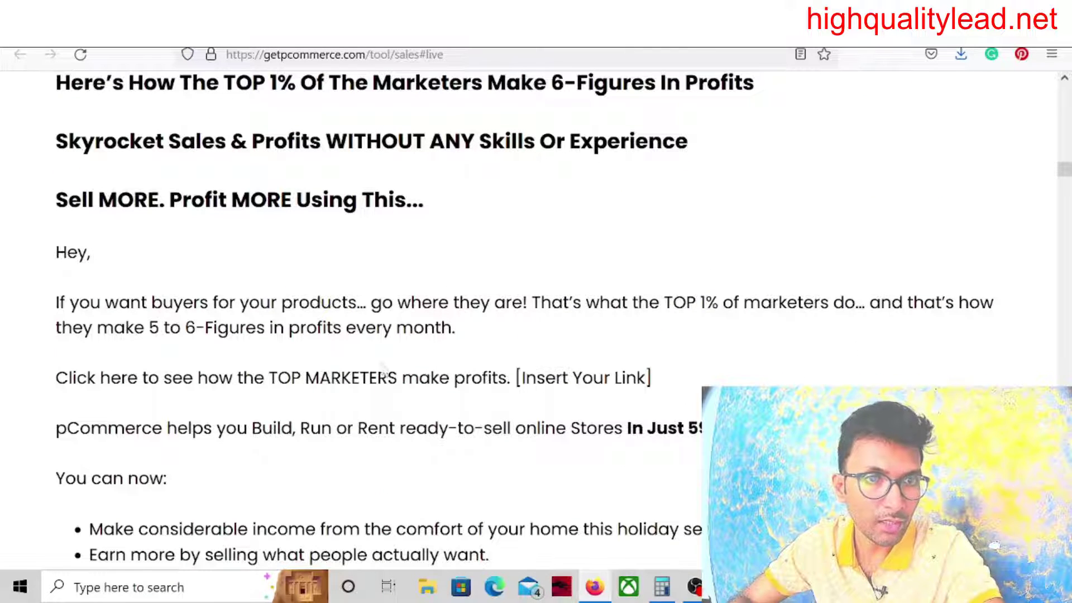
{"action": "scroll", "coordinate": [231, 353], "scroll_direction": "down", "scroll_amount": 2}
{"action": "scroll", "coordinate": [231, 353], "scroll_direction": "down", "scroll_amount": 1}
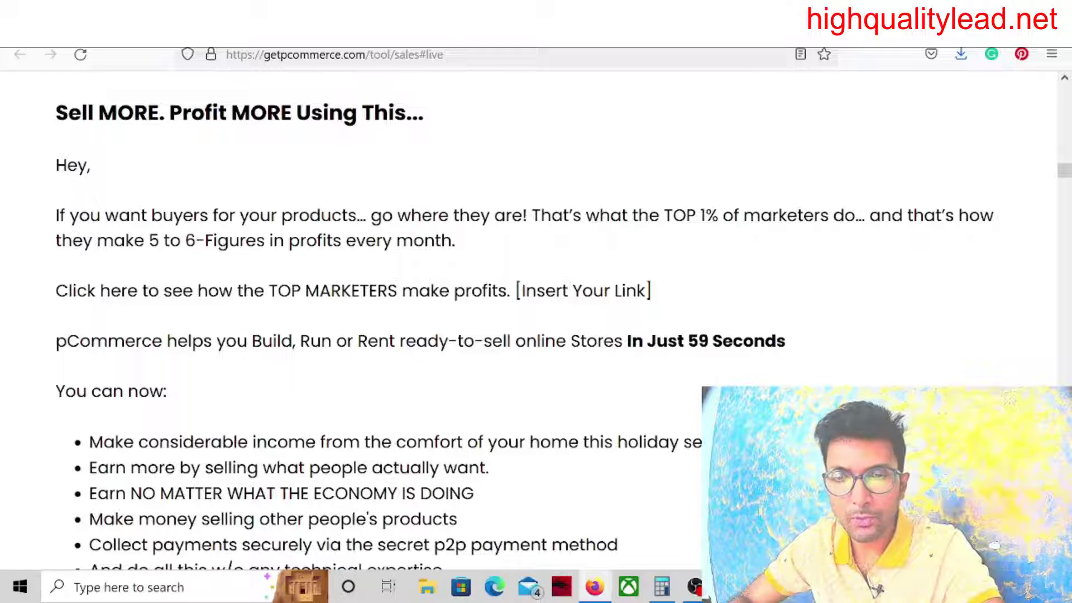
{"action": "scroll", "coordinate": [419, 324], "scroll_direction": "down", "scroll_amount": 6}
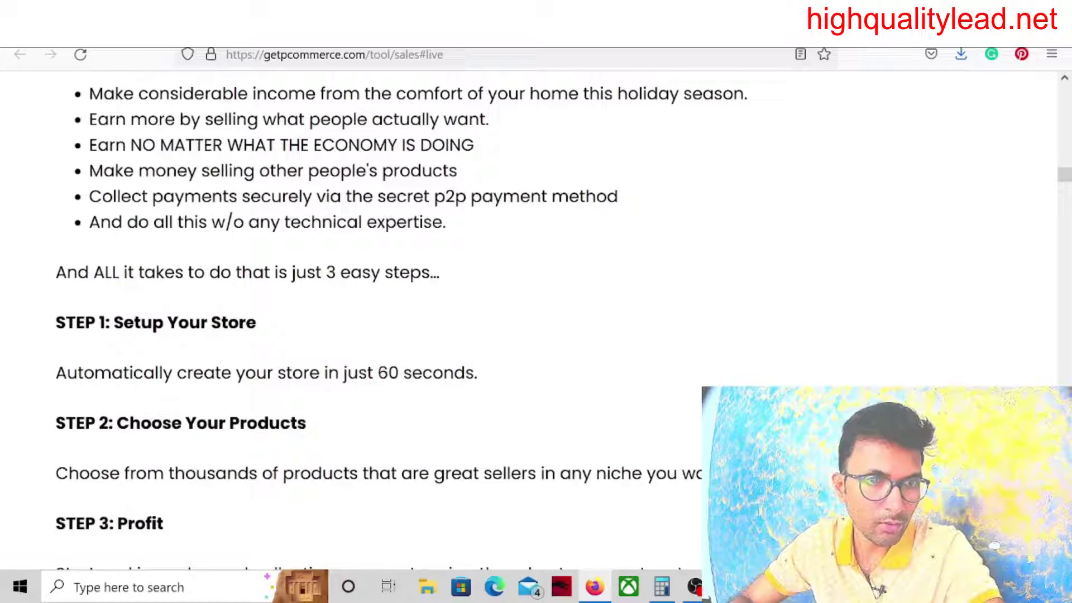
{"action": "scroll", "coordinate": [418, 324], "scroll_direction": "up", "scroll_amount": 3}
{"action": "scroll", "coordinate": [419, 324], "scroll_direction": "up", "scroll_amount": 5}
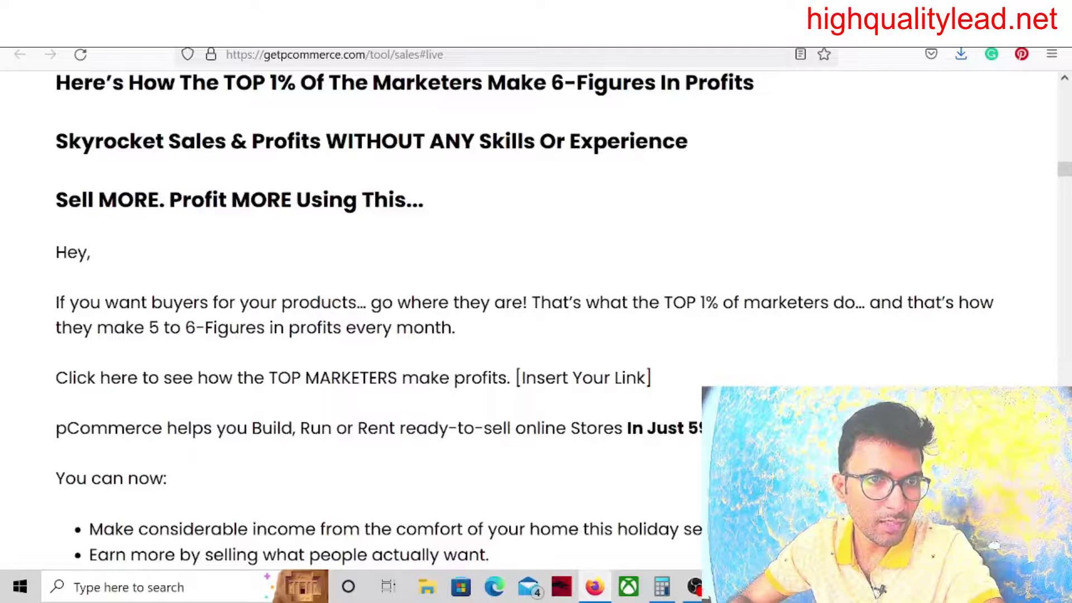
{"action": "left_click_drag", "start_coordinate": [56, 248], "coordinate": [62, 503]}
{"action": "scroll", "coordinate": [391, 335], "scroll_direction": "down", "scroll_amount": 5}
{"action": "left_click_drag", "start_coordinate": [56, 172], "coordinate": [467, 382]}
{"action": "key", "text": "ctrl+c"}
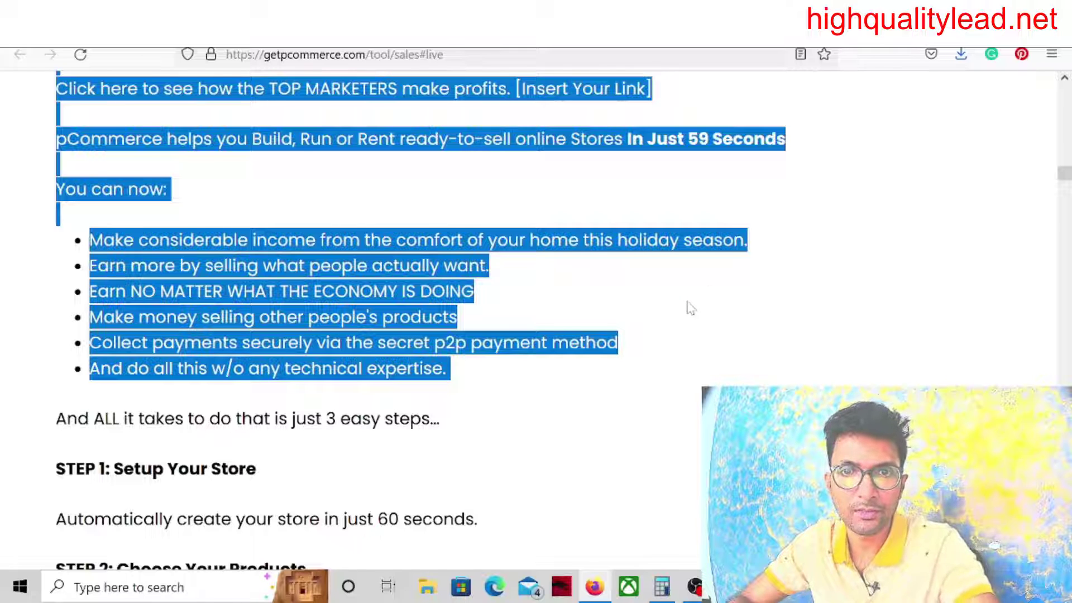
{"action": "left_click", "coordinate": [637, 340]}
Step: Paste the swipe email into the Post box and delete its [Insert Your Link] placeholder
{"action": "key", "text": "ctrl+Tab"}
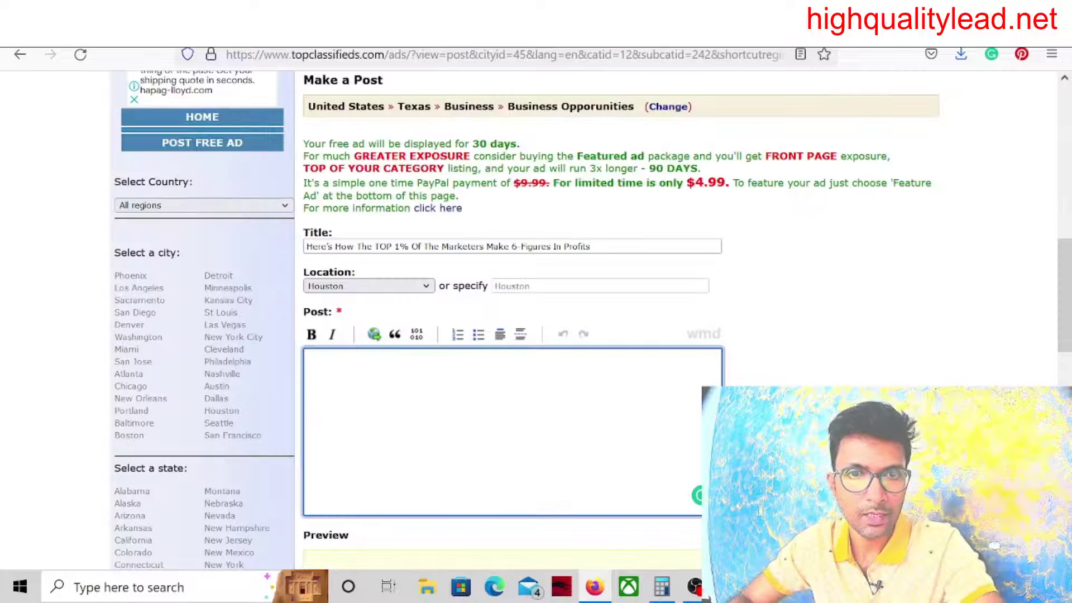
{"action": "key", "text": "ctrl+v"}
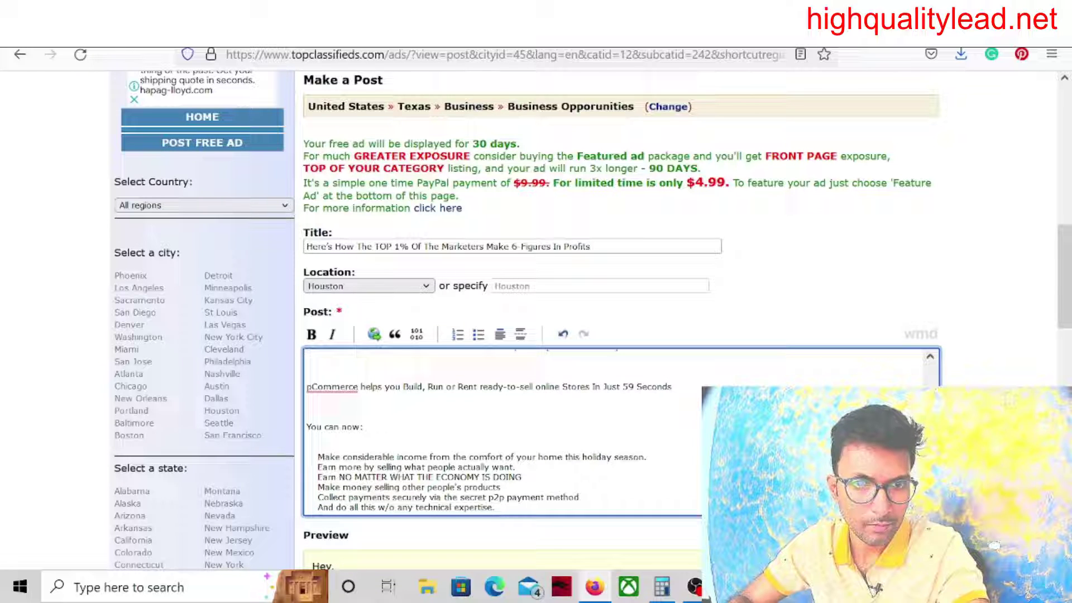
{"action": "key", "text": "BackSpace"}
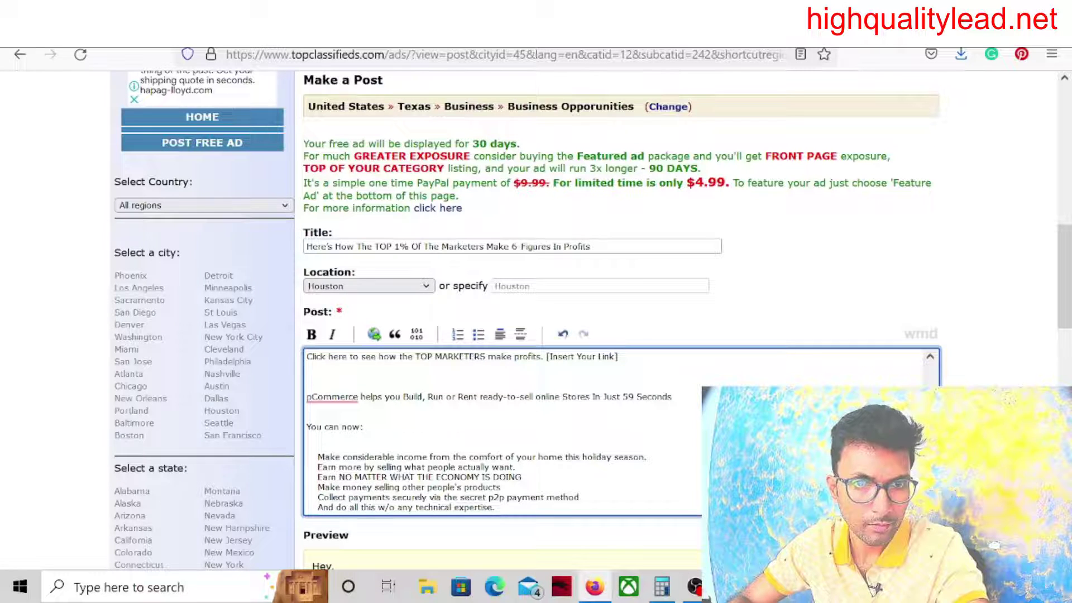
{"action": "scroll", "coordinate": [502, 430], "scroll_direction": "up", "scroll_amount": 3}
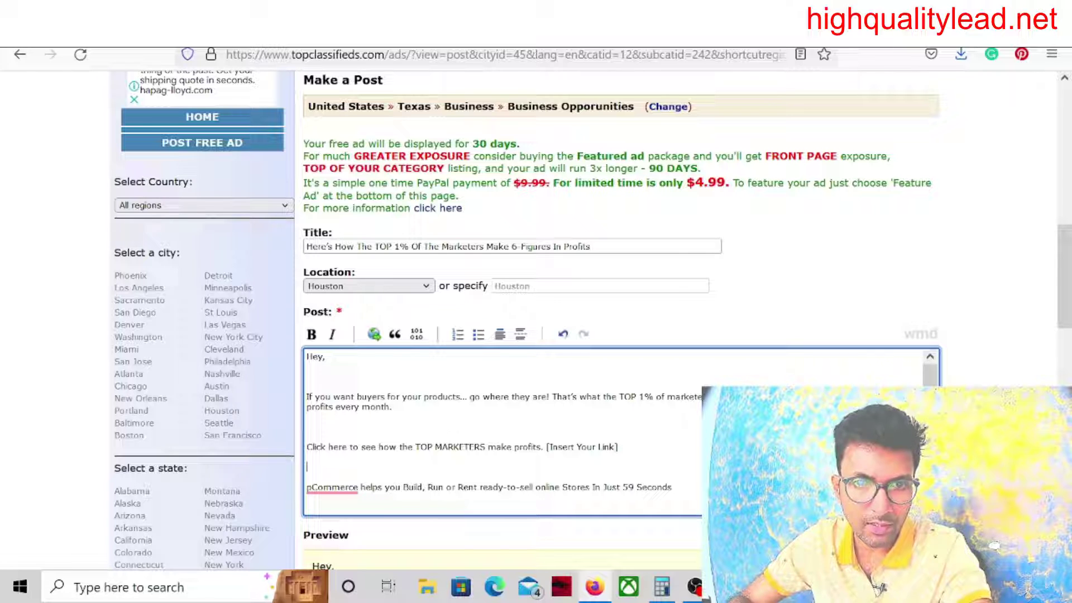
{"action": "left_click_drag", "start_coordinate": [545, 447], "coordinate": [618, 446]}
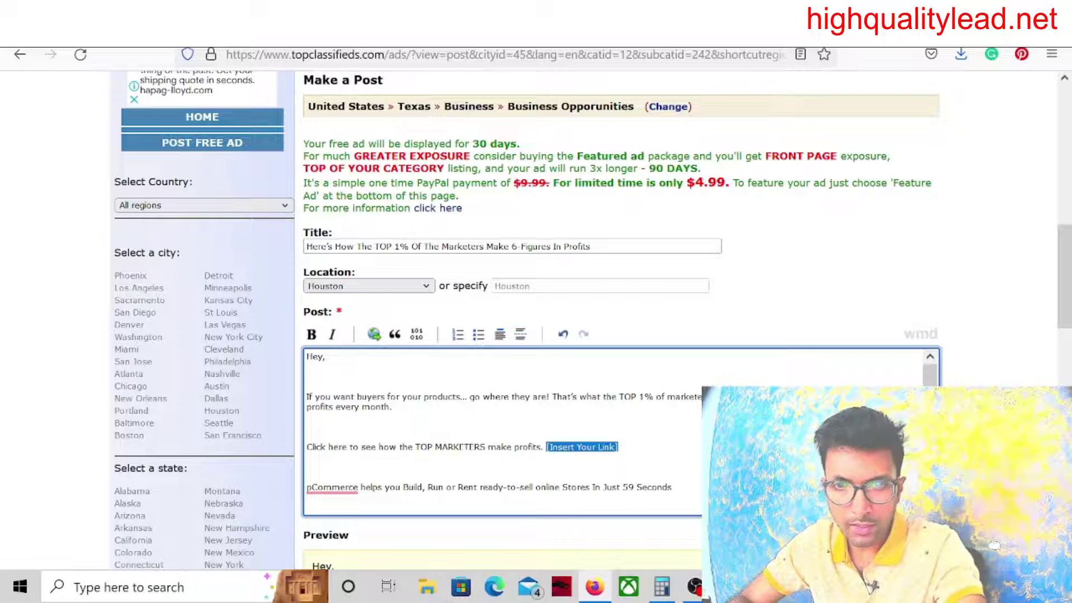
{"action": "key", "text": "BackSpace"}
Step: Highlight 'Click here' in the post and select the whole JVZoo affiliate link
{"action": "left_click_drag", "start_coordinate": [307, 447], "coordinate": [347, 447]}
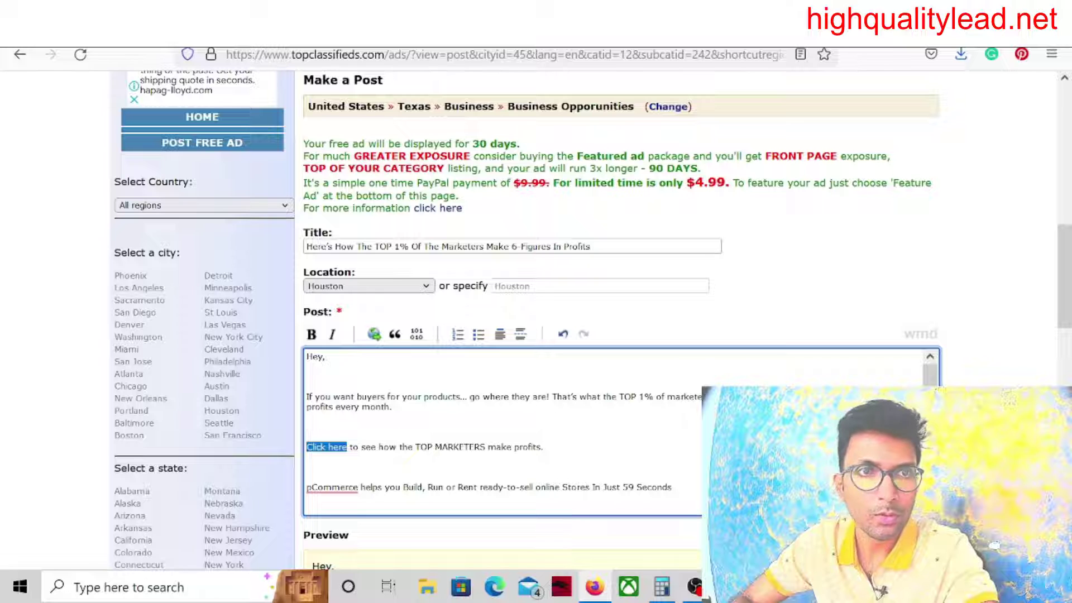
{"action": "key", "text": "ctrl+Tab"}
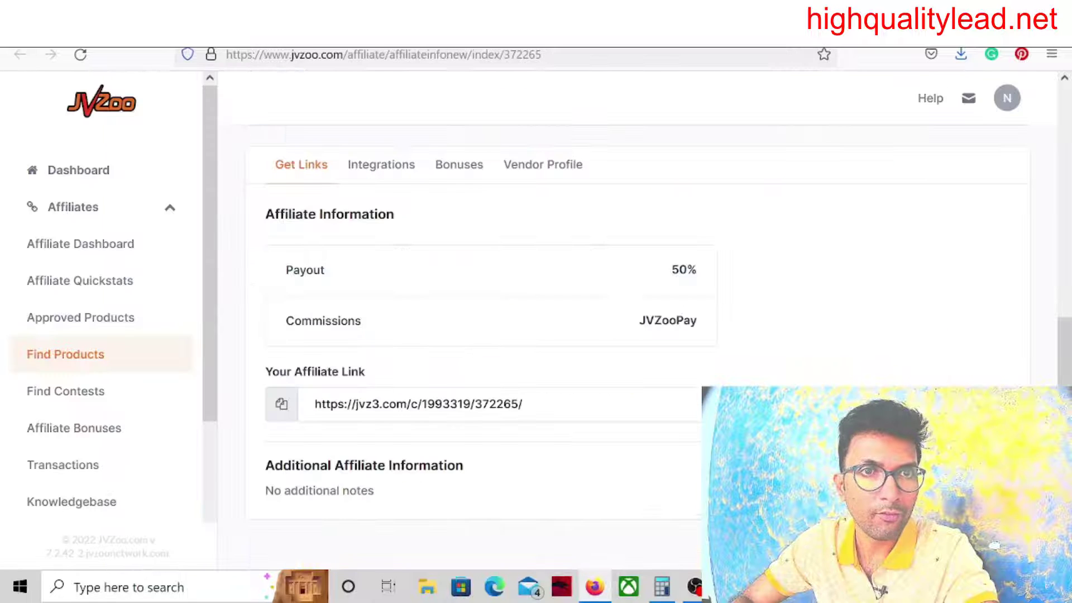
{"action": "left_click_drag", "start_coordinate": [527, 403], "coordinate": [251, 410]}
{"action": "key", "text": "ctrl+c"}
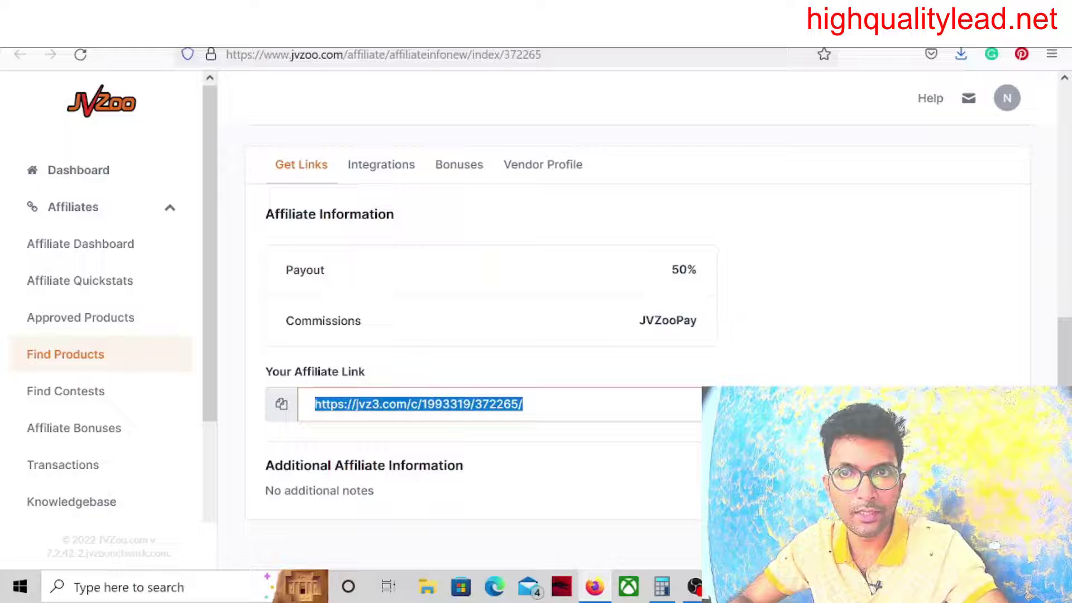
Step: Hyperlink the words 'Click here' in the post to the pasted JVZoo affiliate URL
{"action": "key", "text": "ctrl+Tab"}
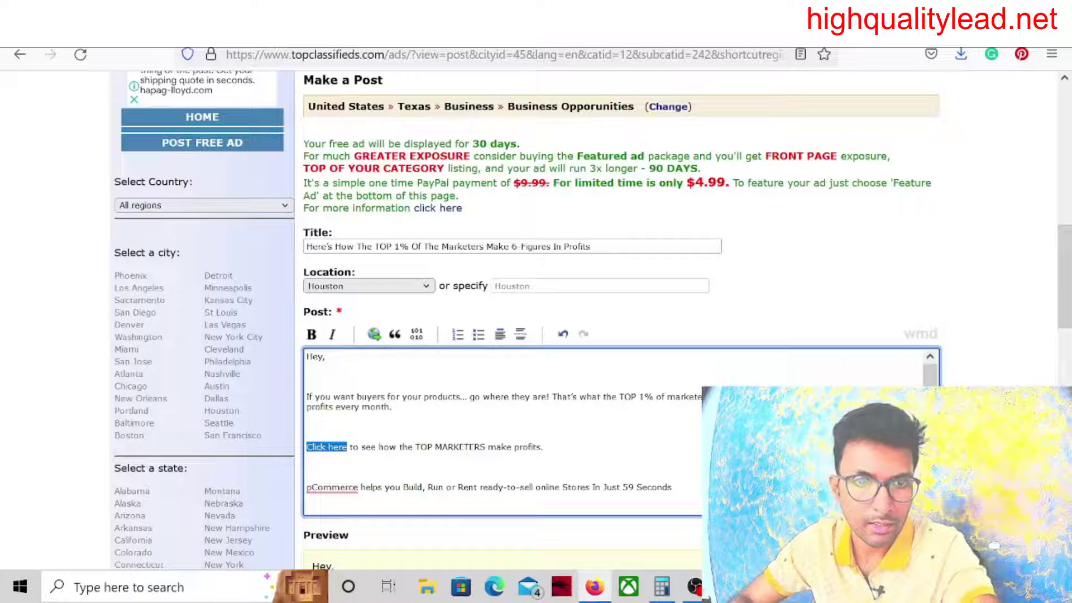
{"action": "scroll", "coordinate": [502, 433], "scroll_direction": "down", "scroll_amount": 2}
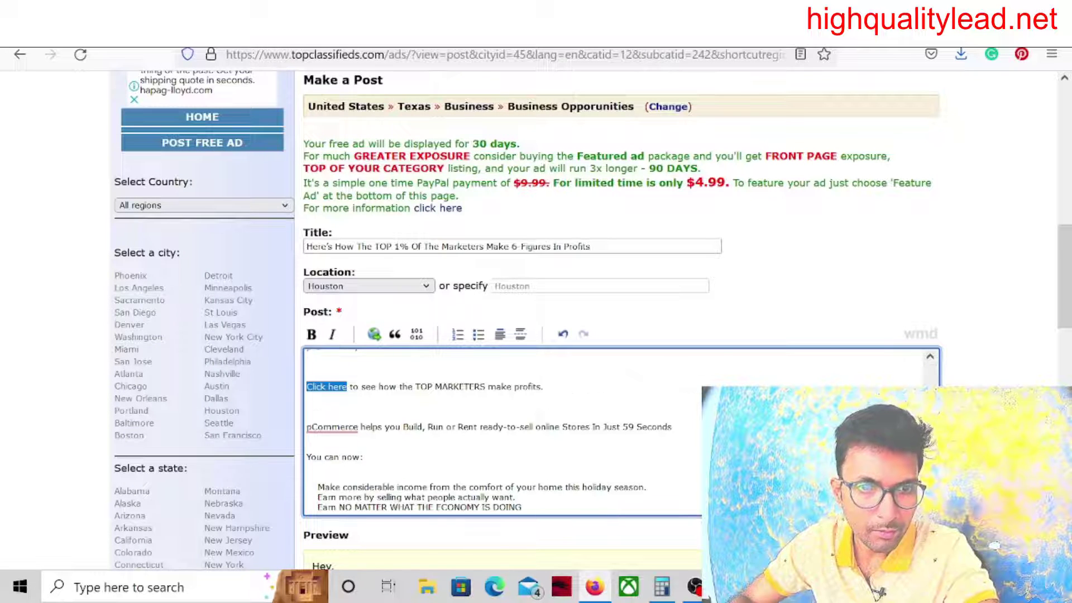
{"action": "left_click", "coordinate": [375, 335]}
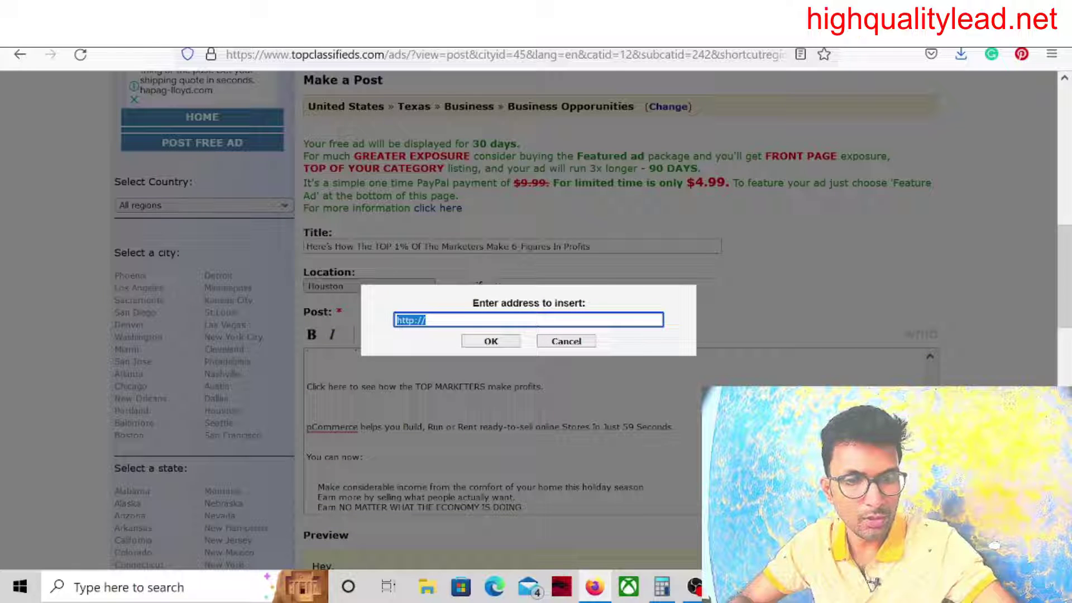
{"action": "key", "text": "ctrl+v"}
{"action": "left_click", "coordinate": [491, 342]}
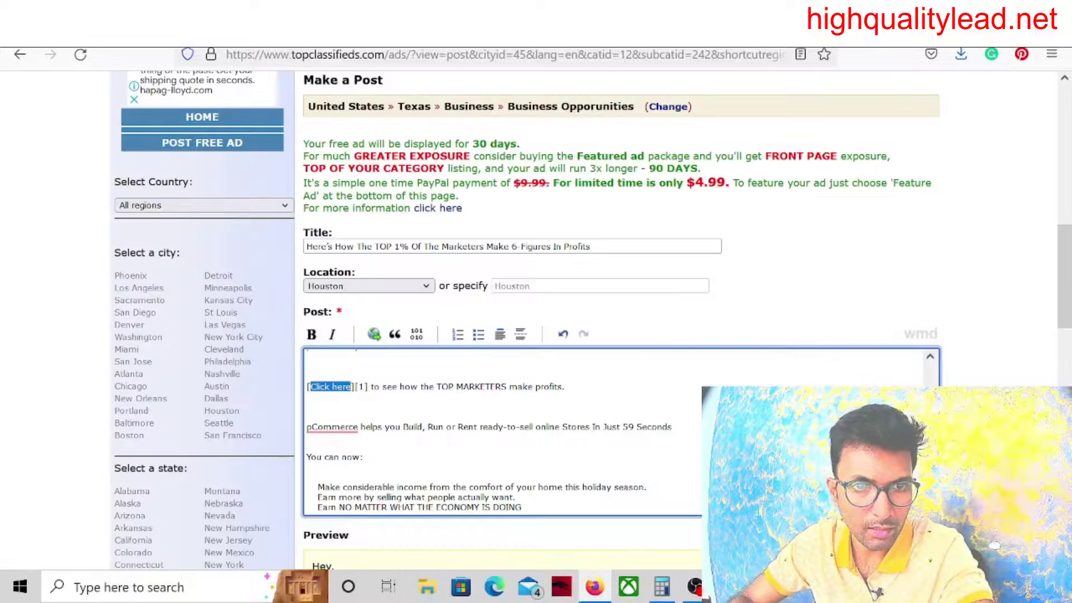
{"action": "key", "text": "Right"}
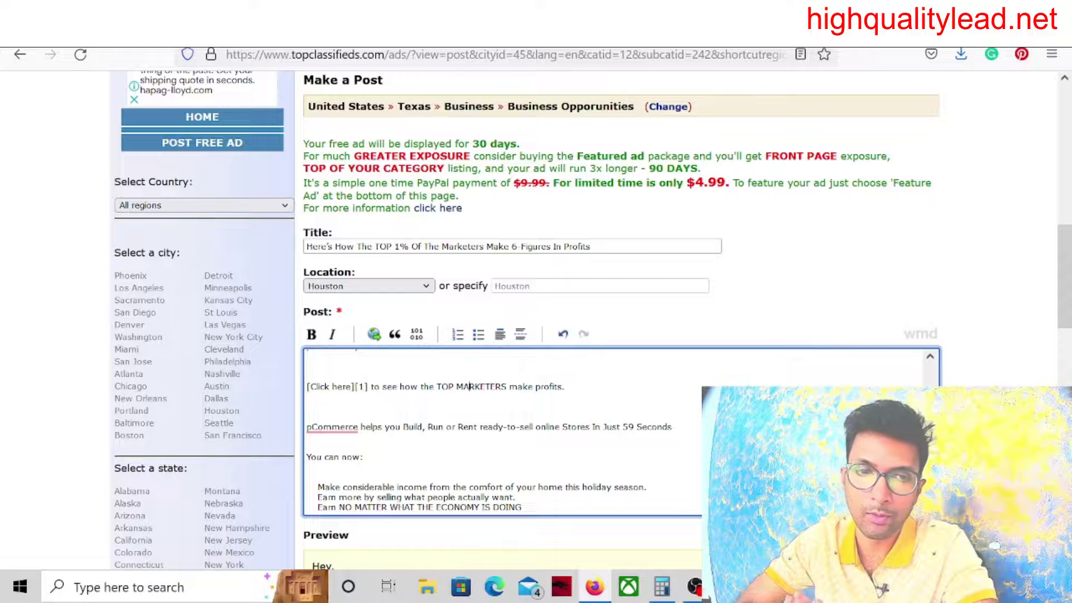
{"action": "key", "text": "ctrl+End"}
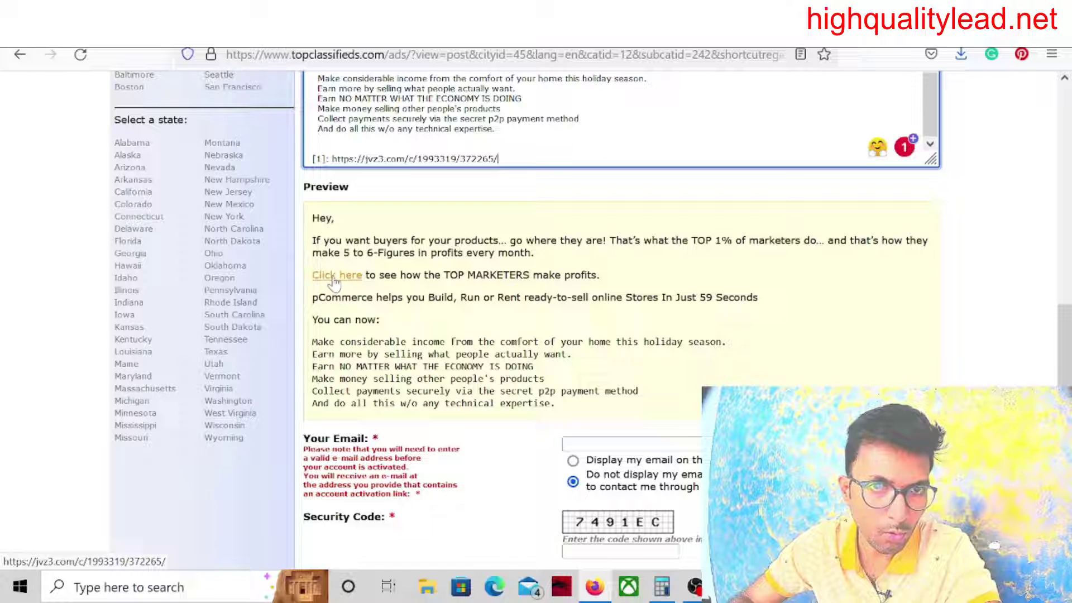
Step: Fill in the contact e-mail field using the browser's suggested address
{"action": "scroll", "coordinate": [649, 332], "scroll_direction": "down", "scroll_amount": 3}
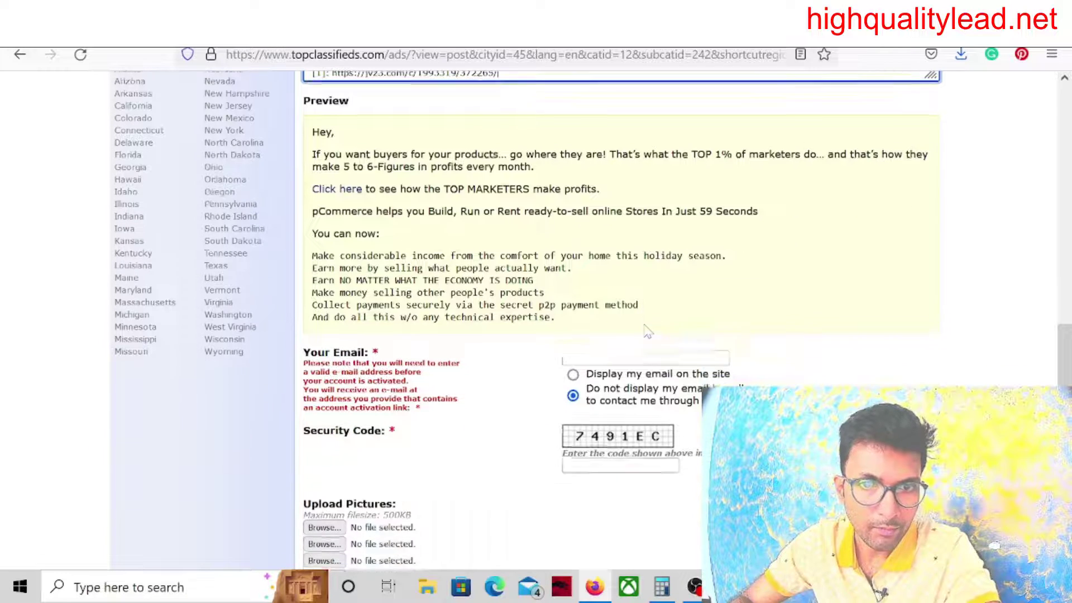
{"action": "scroll", "coordinate": [735, 336], "scroll_direction": "down", "scroll_amount": 3}
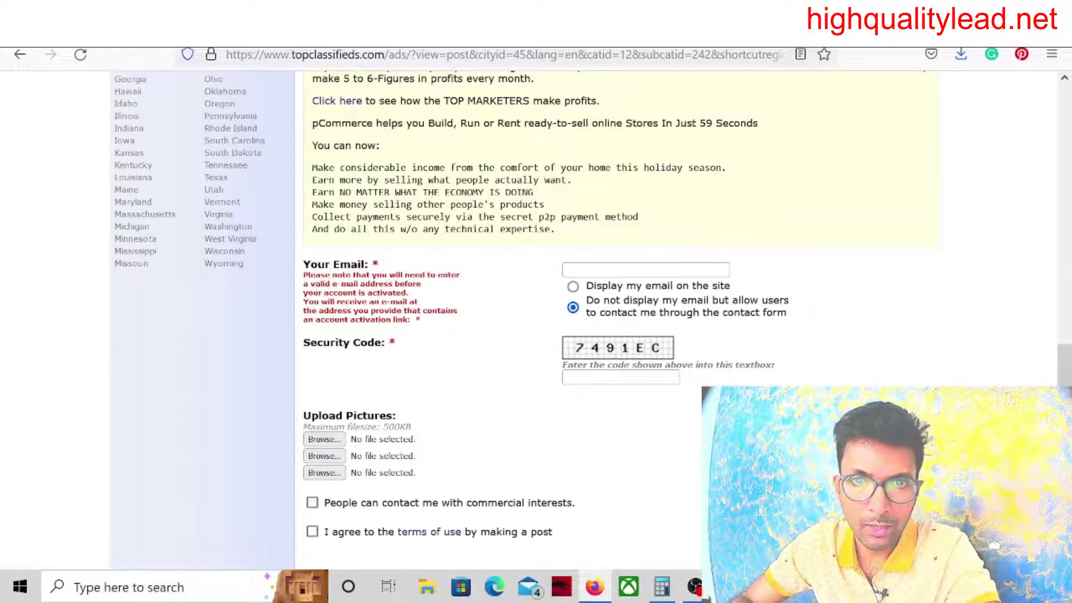
{"action": "left_click", "coordinate": [646, 270]}
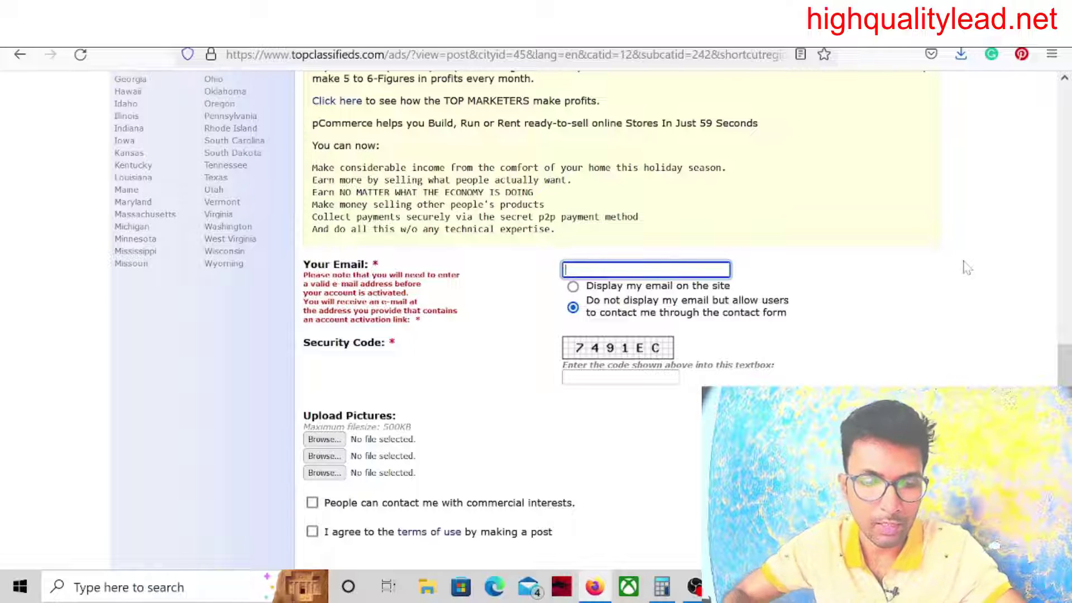
{"action": "type", "text": "mlmr"}
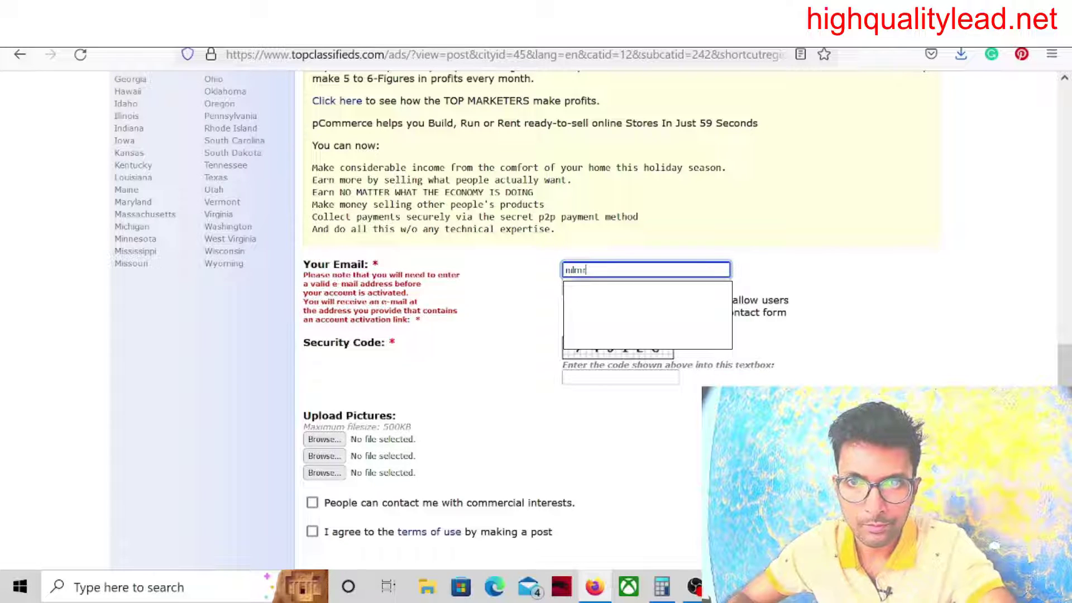
{"action": "key", "text": "Down"}
{"action": "key", "text": "Return"}
{"action": "left_click", "coordinate": [892, 347]}
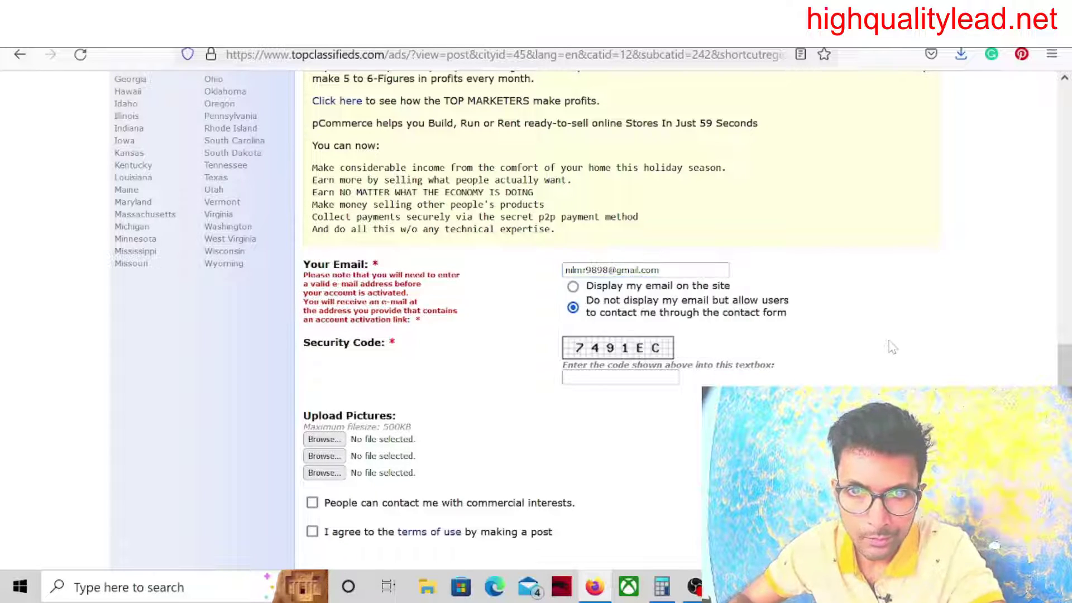
Step: Type the captcha characters into the Security Code field
{"action": "left_click", "coordinate": [594, 381]}
{"action": "scroll", "coordinate": [630, 447], "scroll_direction": "down", "scroll_amount": 3}
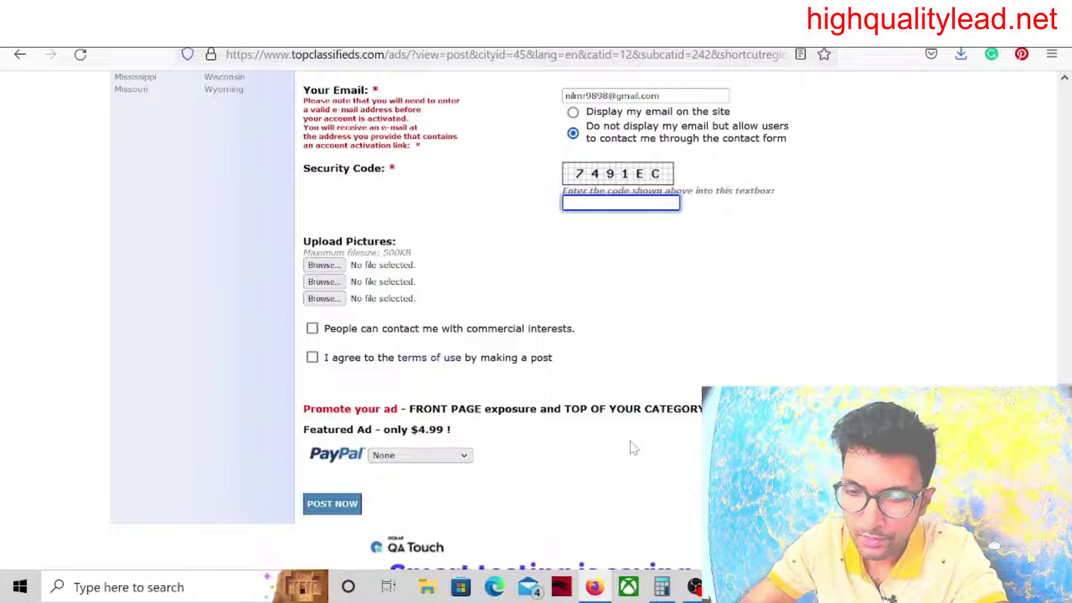
{"action": "type", "text": "74"}
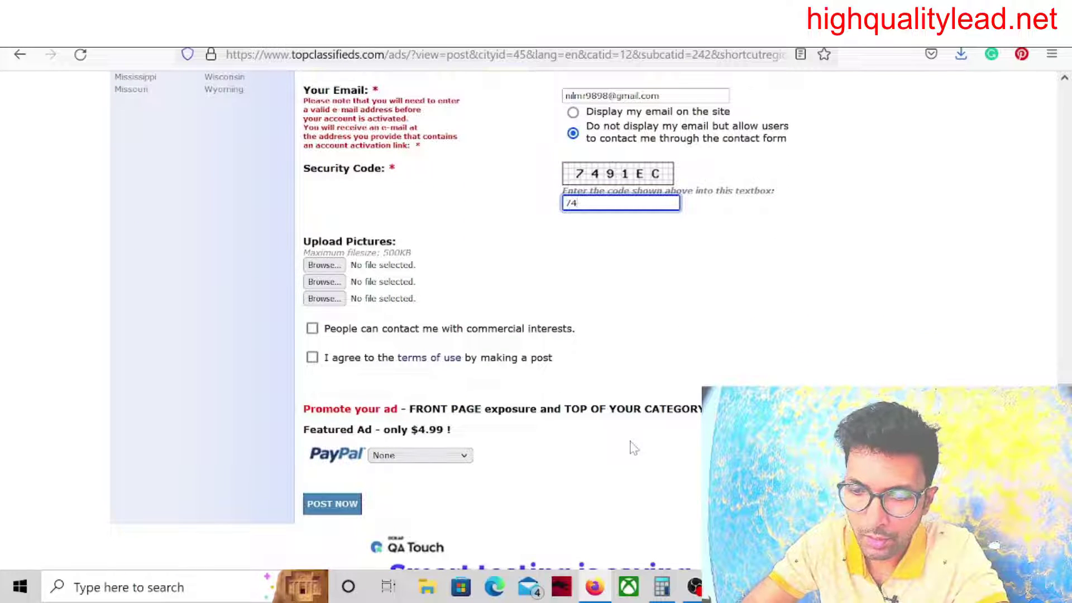
{"action": "type", "text": "91"}
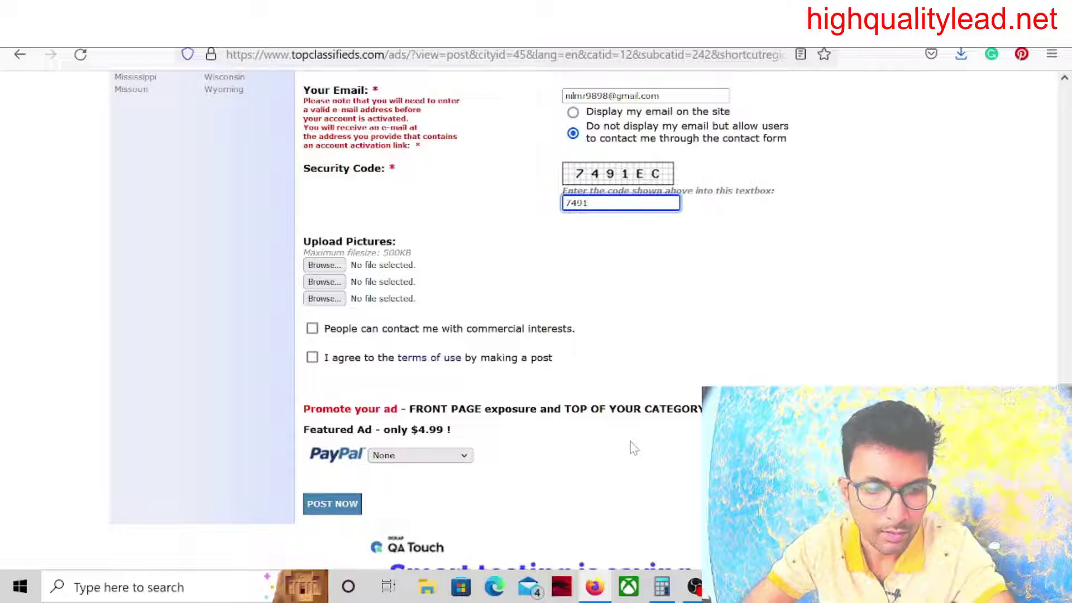
{"action": "type", "text": "EC"}
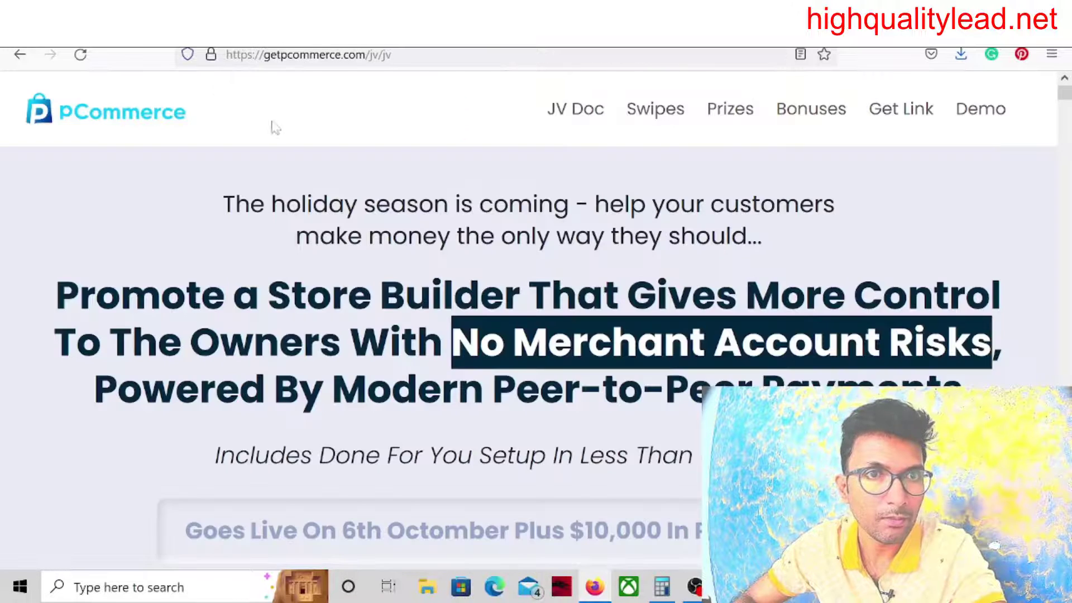
Step: Save the pCommerce product box image as eaca0565, replacing the existing file
{"action": "scroll", "coordinate": [514, 310], "scroll_direction": "down", "scroll_amount": 10}
{"action": "scroll", "coordinate": [509, 329], "scroll_direction": "up", "scroll_amount": 4}
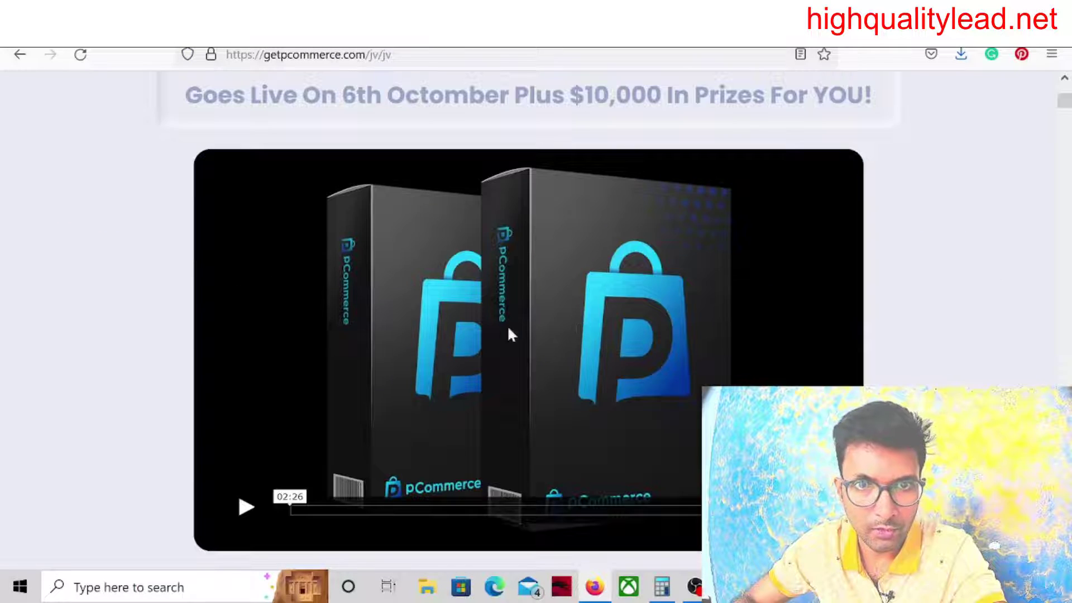
{"action": "scroll", "coordinate": [508, 334], "scroll_direction": "down", "scroll_amount": 20}
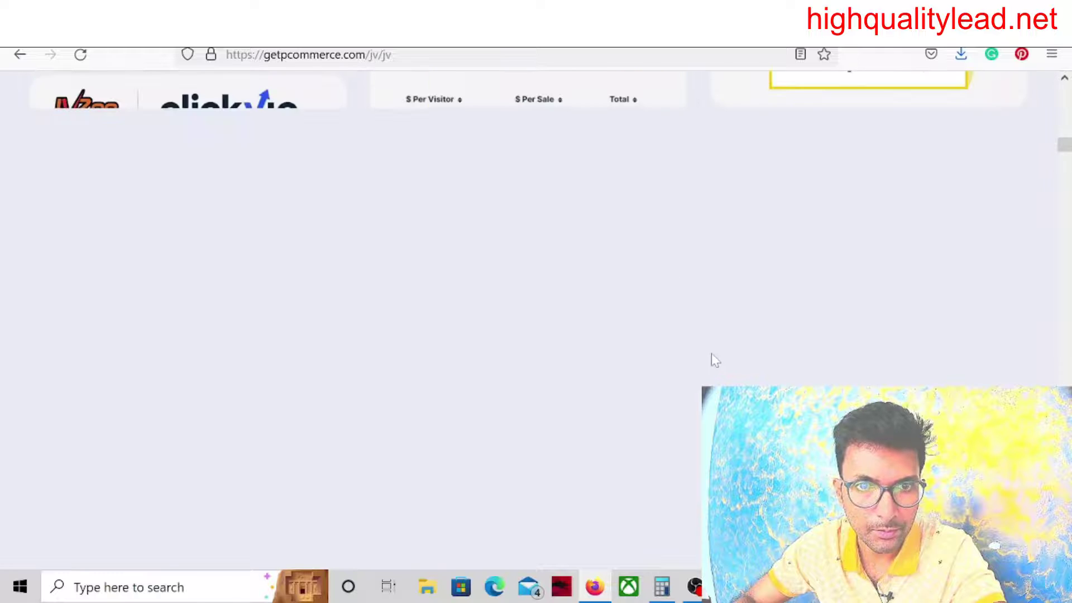
{"action": "scroll", "coordinate": [642, 340], "scroll_direction": "down", "scroll_amount": 6}
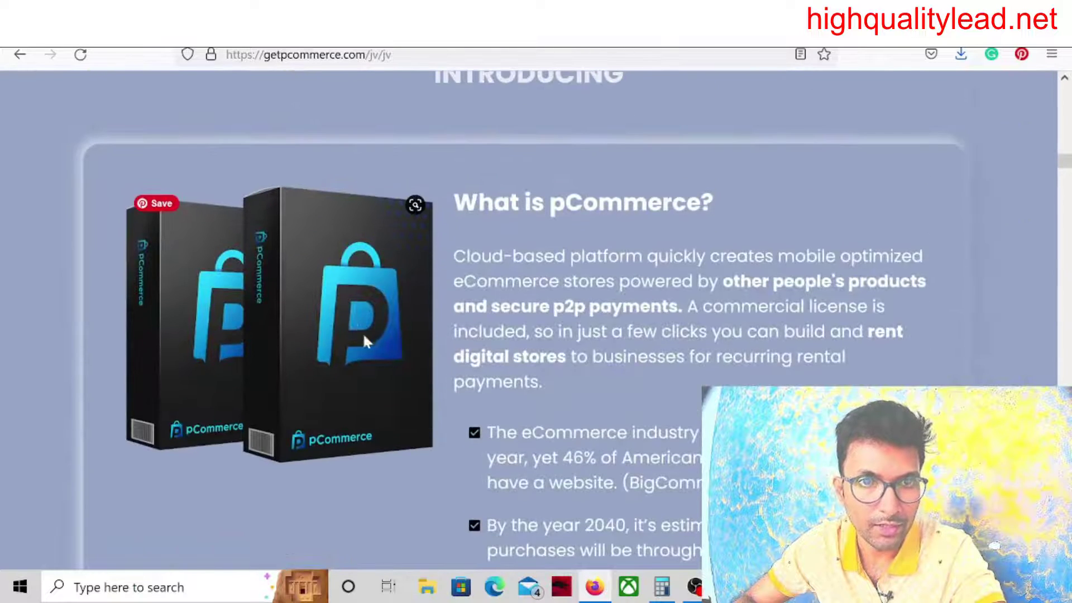
{"action": "right_click", "coordinate": [341, 306]}
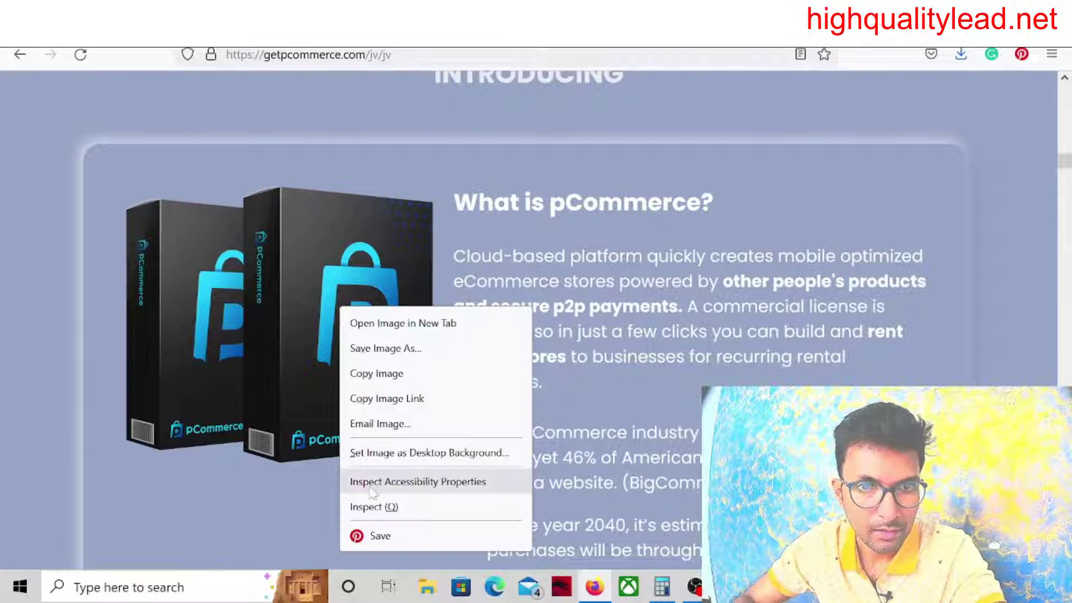
{"action": "left_click", "coordinate": [374, 349]}
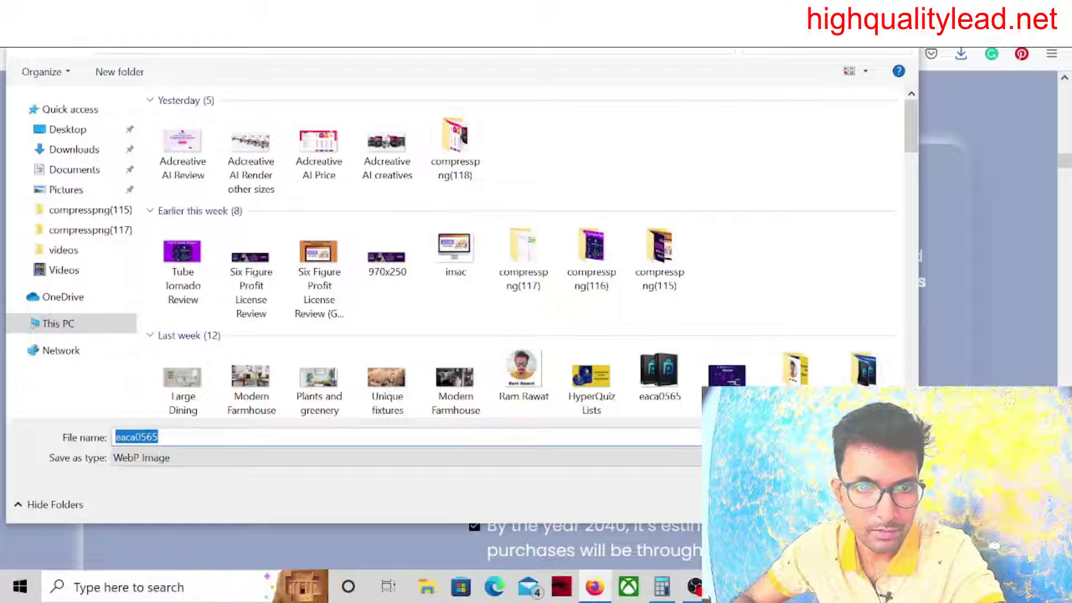
{"action": "key", "text": "Return"}
{"action": "left_click", "coordinate": [575, 296]}
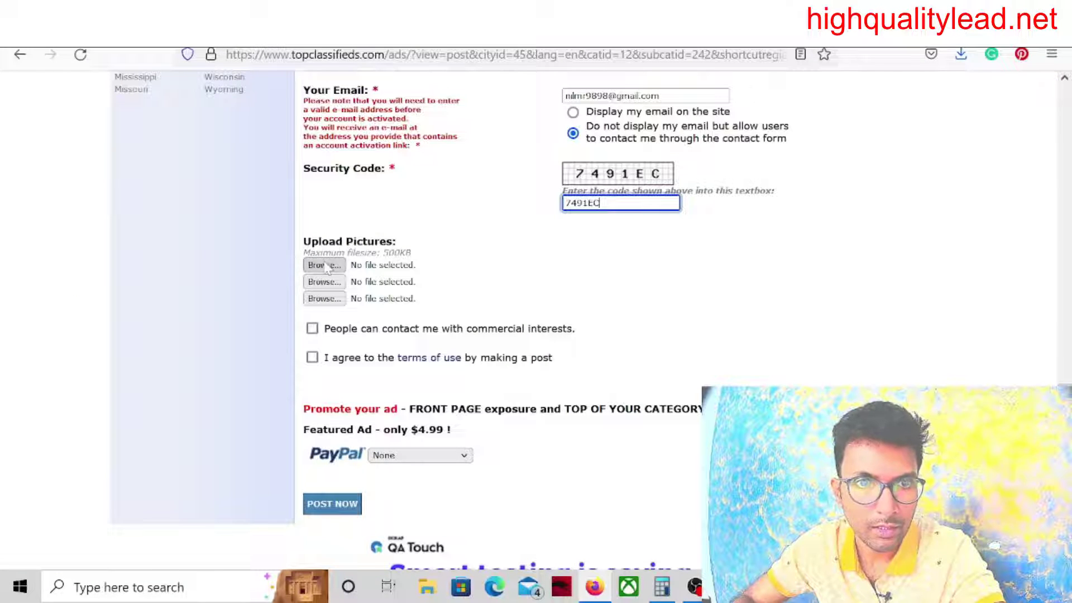
Step: Attach eaca0565 from the Downloads folder as the ad's first picture
{"action": "left_click", "coordinate": [326, 265]}
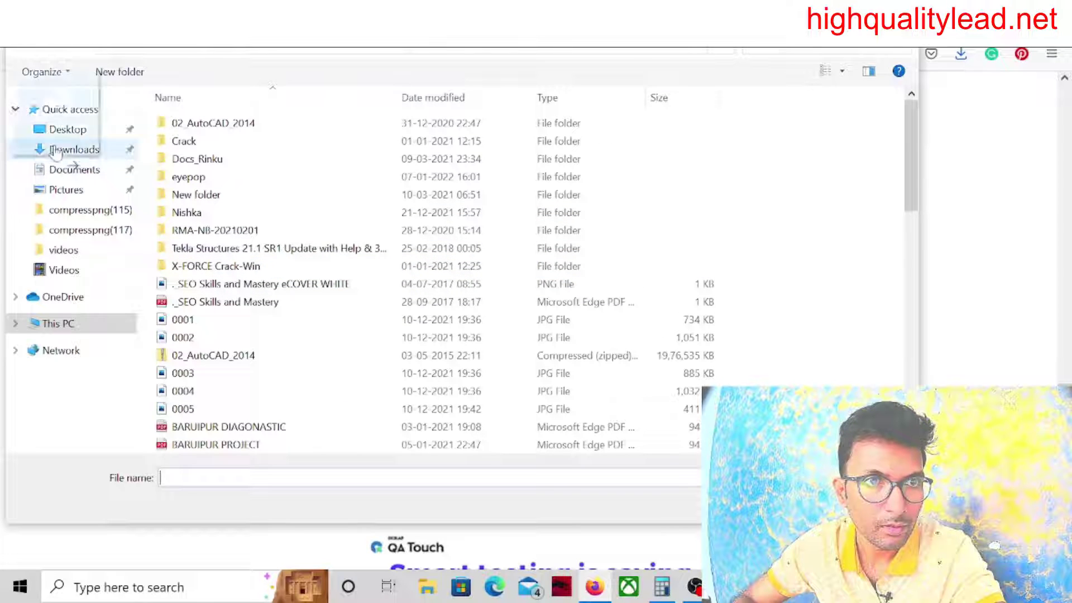
{"action": "left_click", "coordinate": [99, 152]}
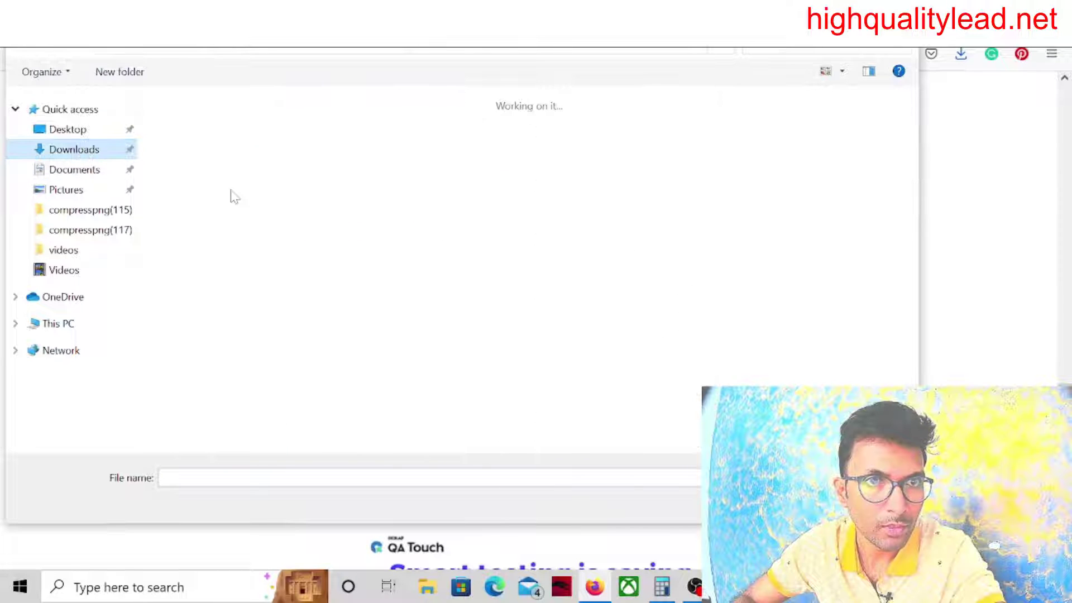
{"action": "left_click", "coordinate": [183, 140]}
{"action": "double_click", "coordinate": [183, 141]}
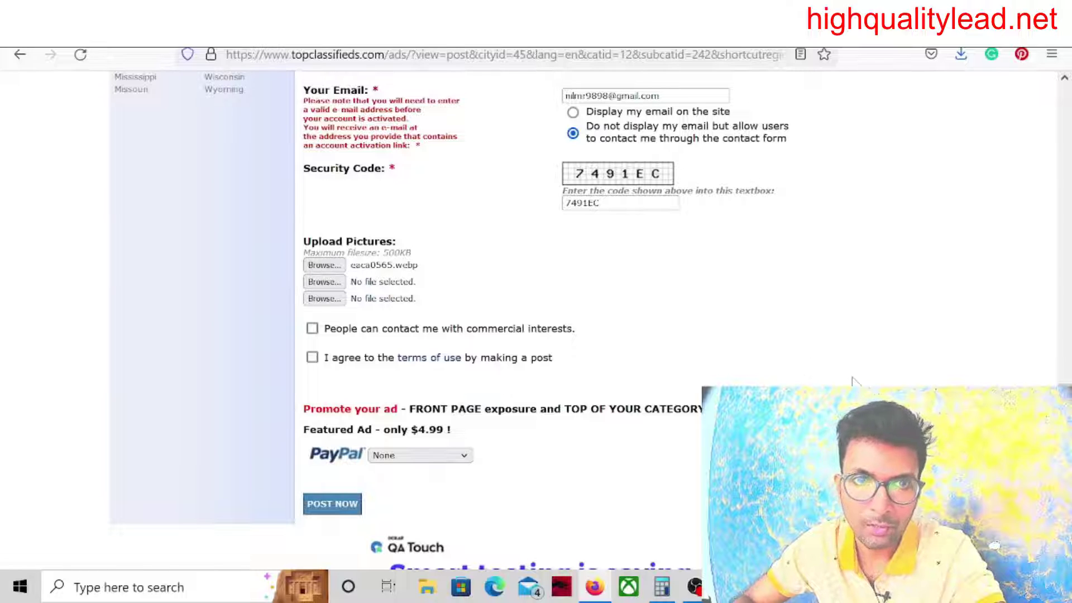
Step: Tick the commercial-contact and terms-of-use checkboxes, then submit the ad with POST NOW
{"action": "left_click", "coordinate": [312, 329]}
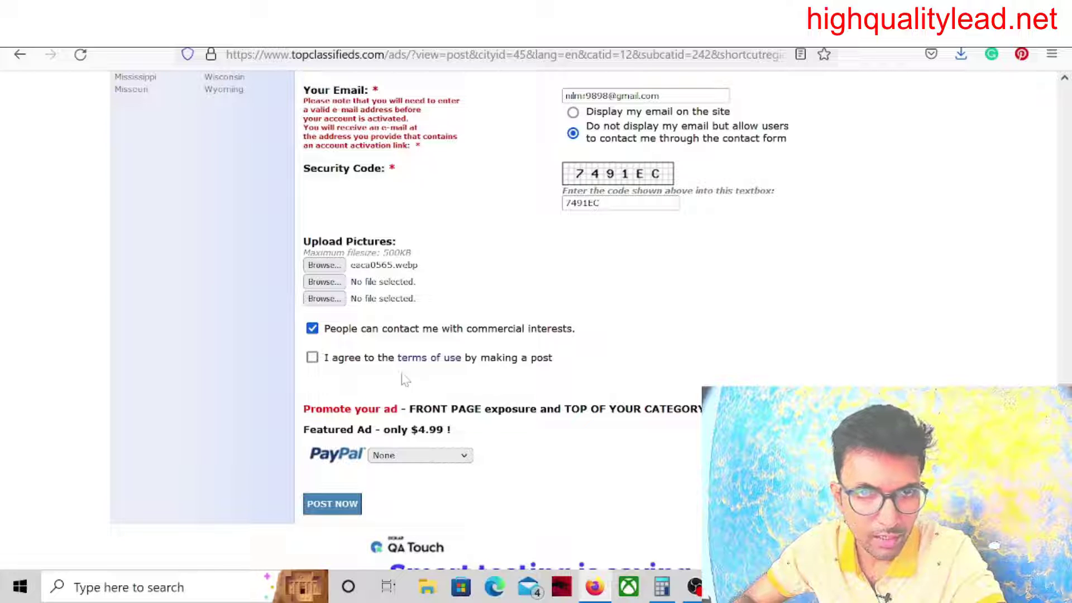
{"action": "left_click", "coordinate": [312, 358]}
{"action": "scroll", "coordinate": [705, 342], "scroll_direction": "down", "scroll_amount": 3}
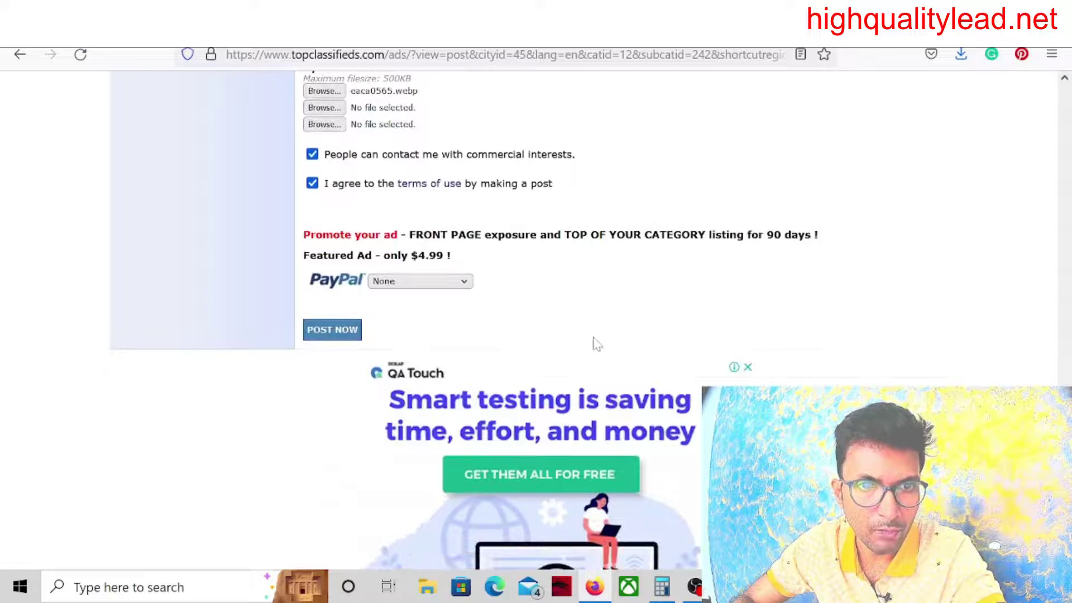
{"action": "scroll", "coordinate": [593, 342], "scroll_direction": "down", "scroll_amount": 1}
{"action": "scroll", "coordinate": [443, 318], "scroll_direction": "up", "scroll_amount": 2}
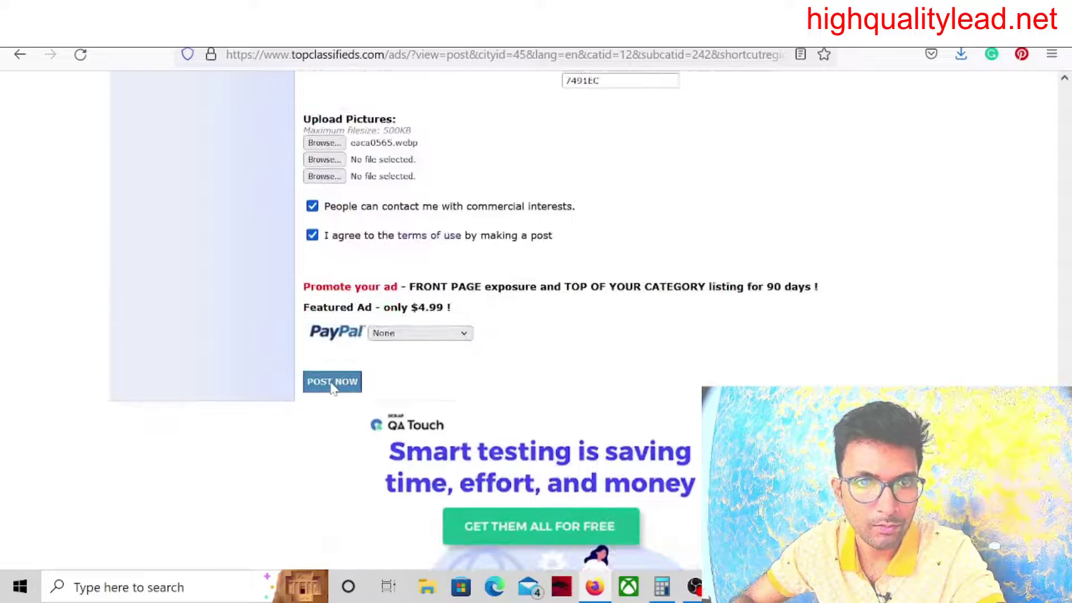
{"action": "left_click", "coordinate": [332, 385]}
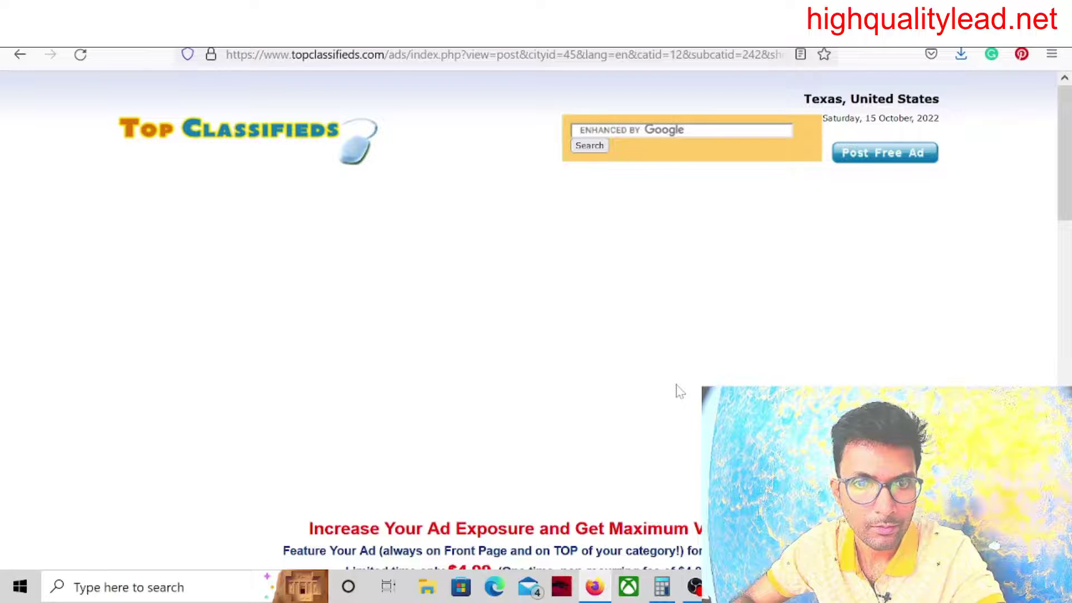
Step: Open Gmail's 'Verify your email address' message and follow its ad activation link
{"action": "scroll", "coordinate": [536, 321], "scroll_direction": "down", "scroll_amount": 8}
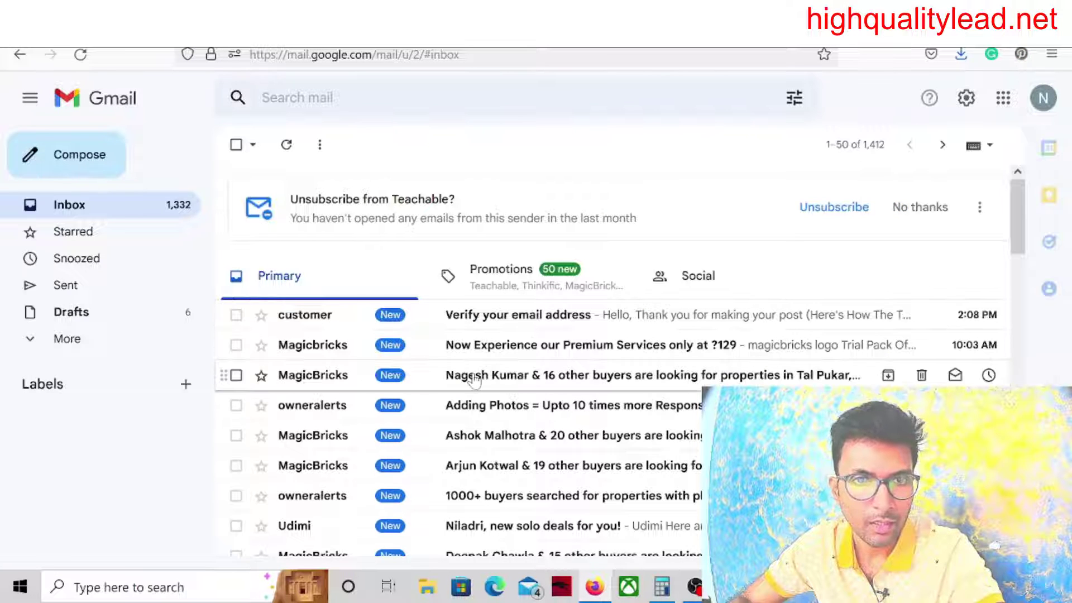
{"action": "left_click", "coordinate": [537, 316]}
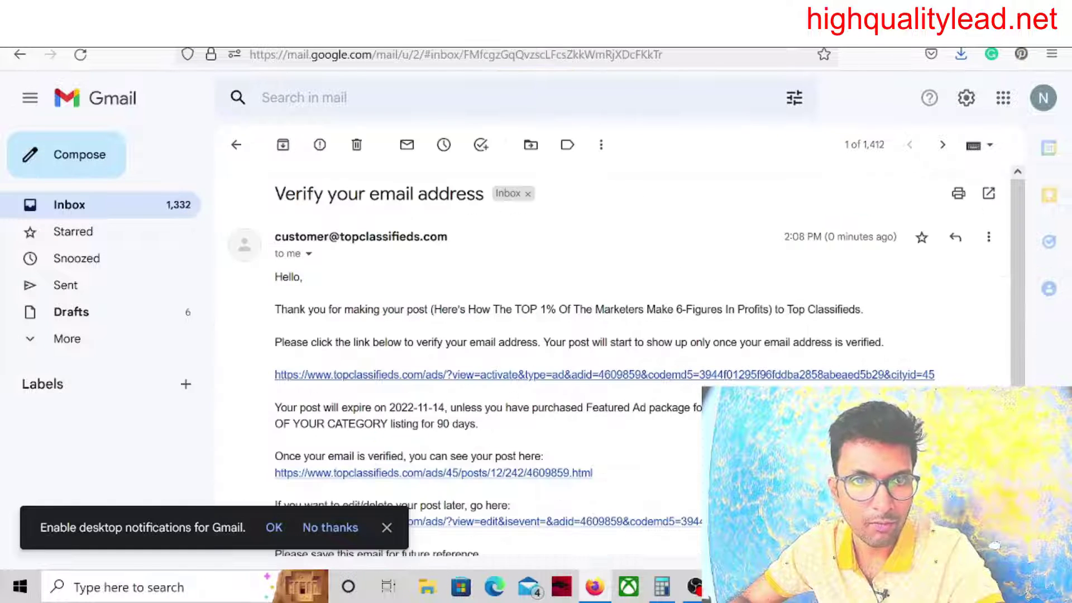
{"action": "scroll", "coordinate": [738, 334], "scroll_direction": "down", "scroll_amount": 3}
{"action": "scroll", "coordinate": [738, 333], "scroll_direction": "up", "scroll_amount": 3}
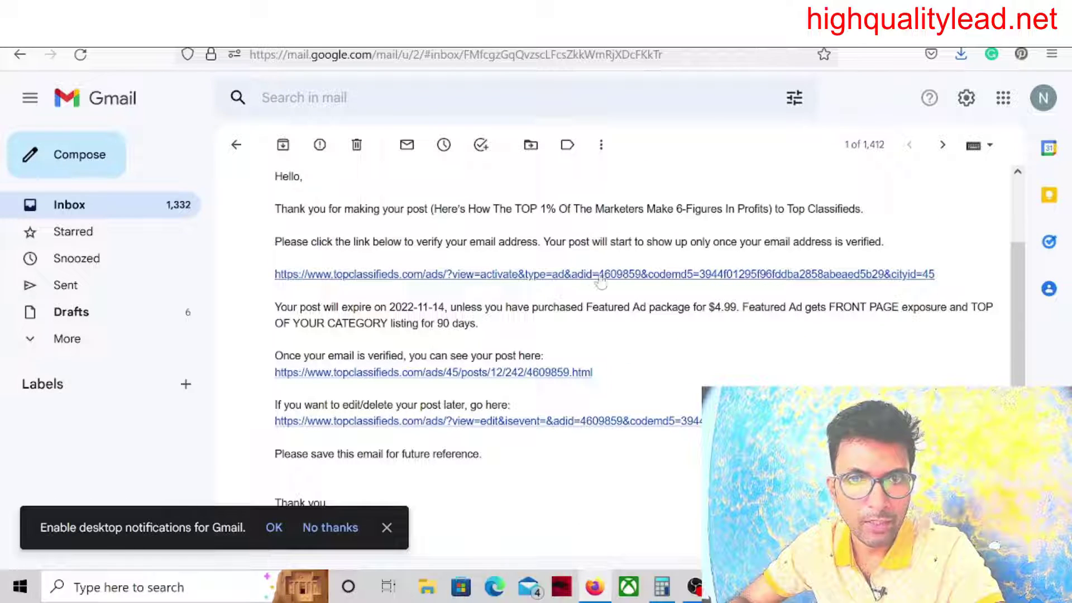
{"action": "left_click", "coordinate": [557, 274]}
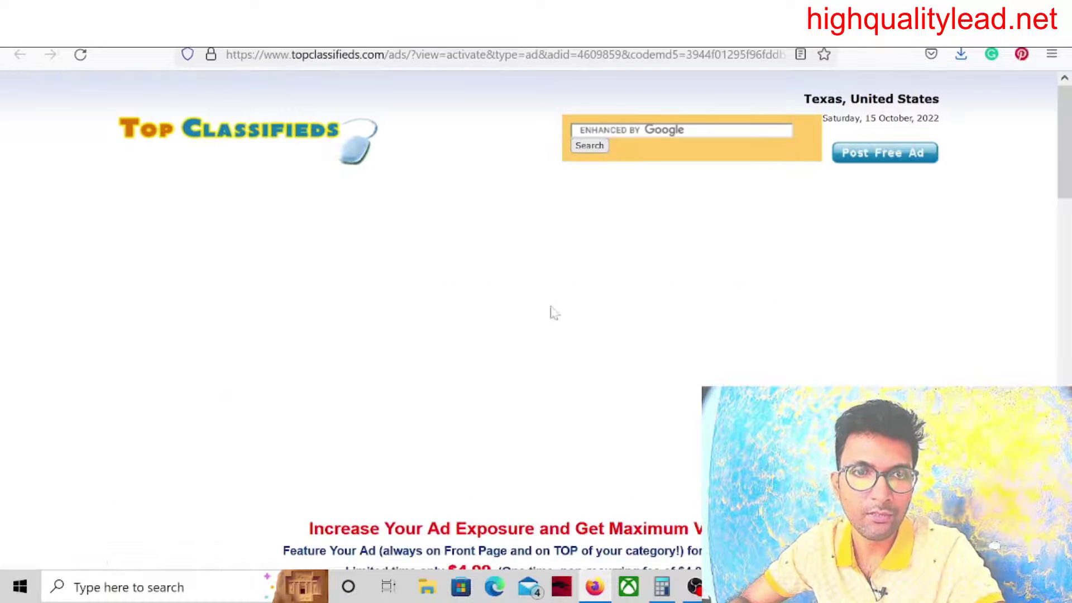
Step: Scroll through the Email verified confirmation showing the live post's URL
{"action": "scroll", "coordinate": [551, 313], "scroll_direction": "down", "scroll_amount": 2}
{"action": "scroll", "coordinate": [520, 334], "scroll_direction": "down", "scroll_amount": 5}
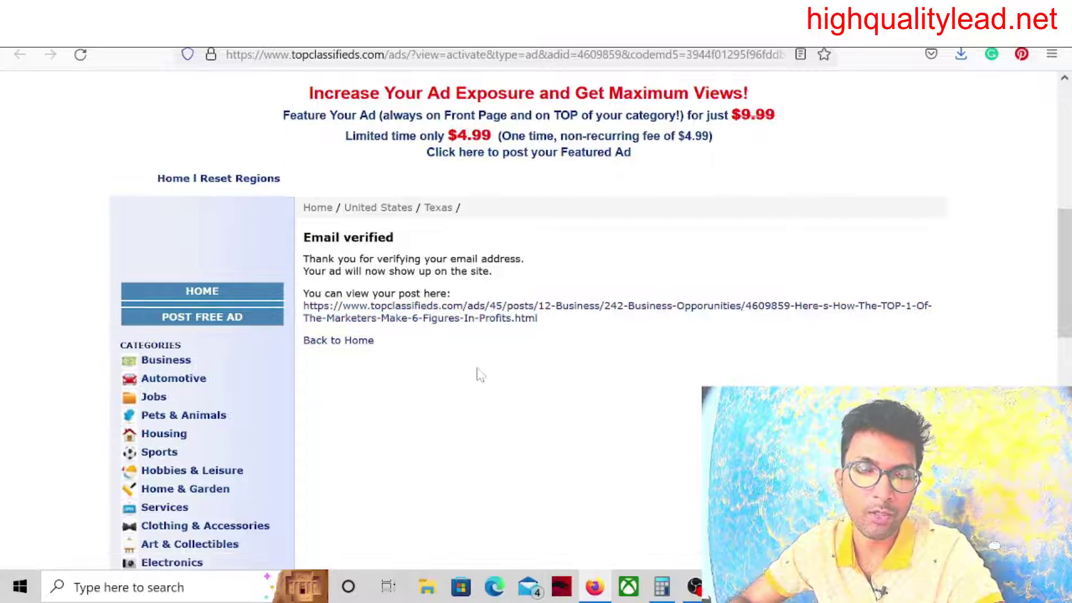
{"action": "scroll", "coordinate": [480, 375], "scroll_direction": "up", "scroll_amount": 5}
{"action": "scroll", "coordinate": [574, 347], "scroll_direction": "down", "scroll_amount": 3}
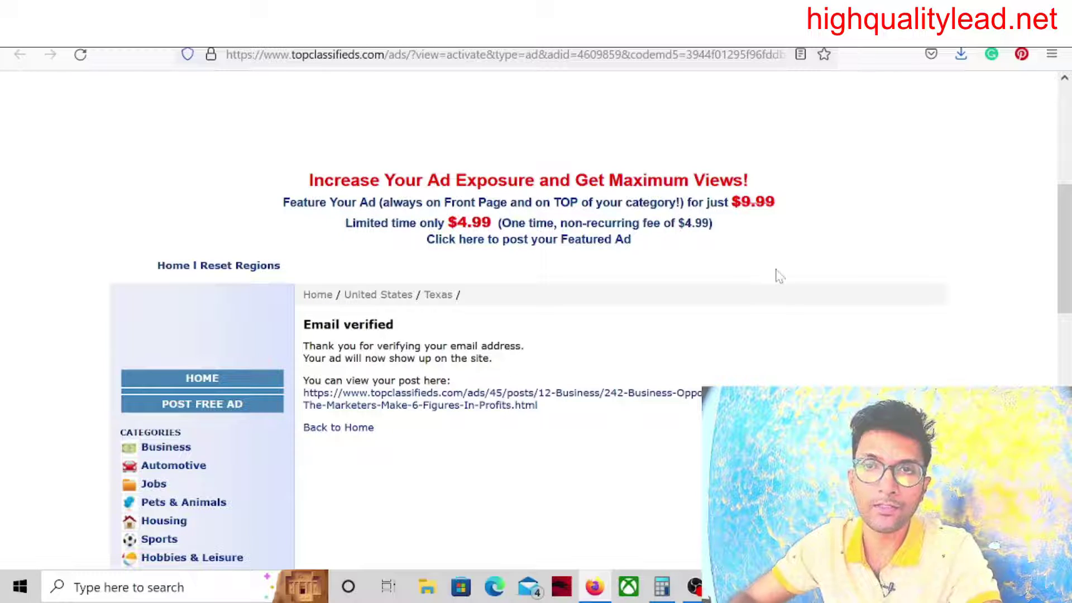
Step: In a new tab, search Google for 'usa classified site' and browse the listed submission-site roundups
{"action": "key", "text": "ctrl+t"}
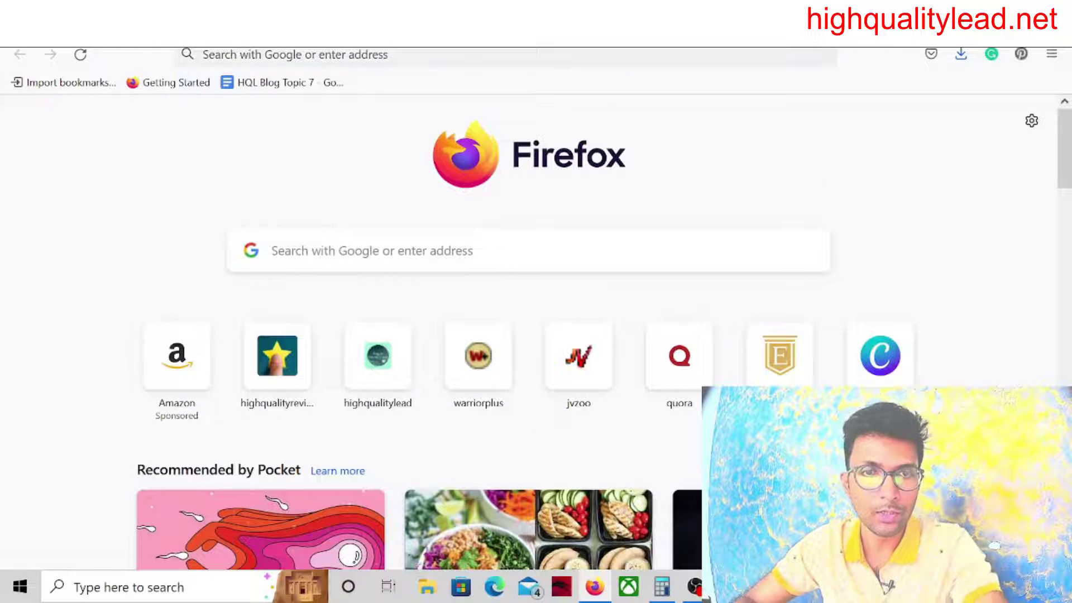
{"action": "type", "text": "usa"}
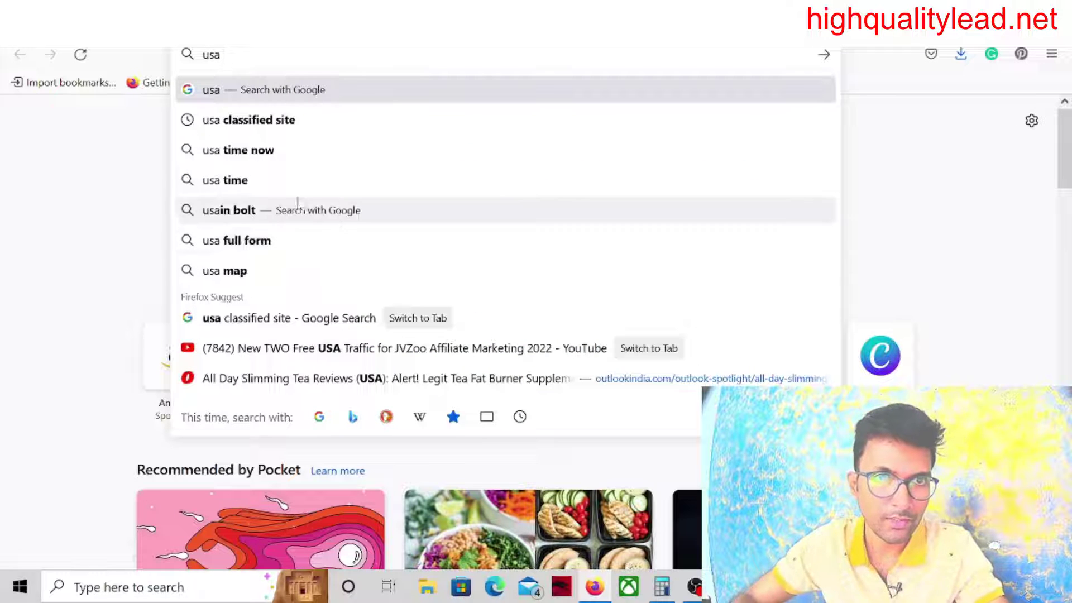
{"action": "left_click", "coordinate": [269, 121]}
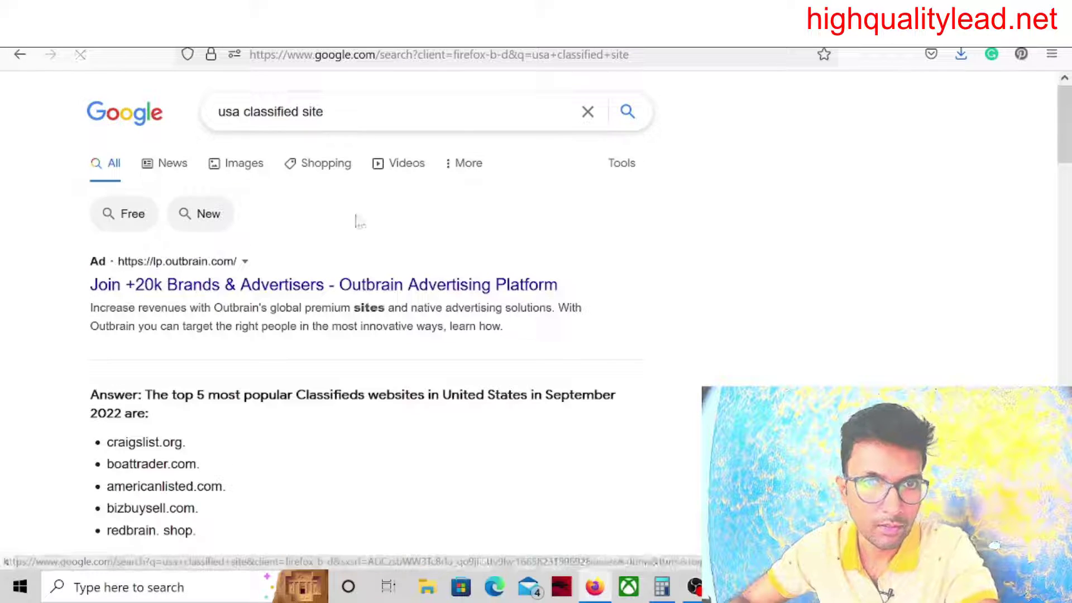
{"action": "scroll", "coordinate": [615, 294], "scroll_direction": "down", "scroll_amount": 5}
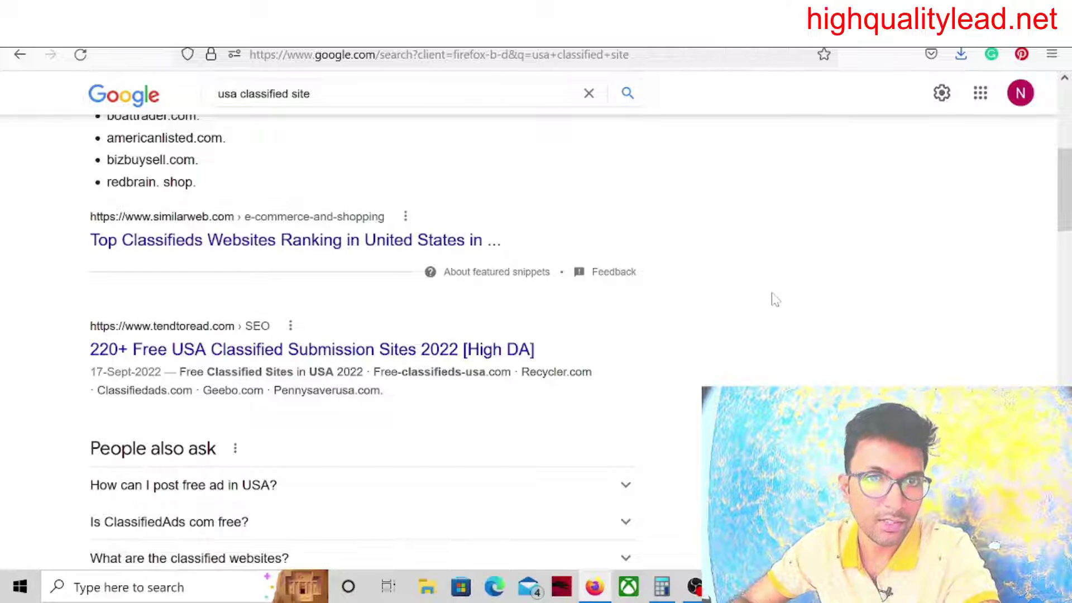
{"action": "scroll", "coordinate": [229, 368], "scroll_direction": "down", "scroll_amount": 5}
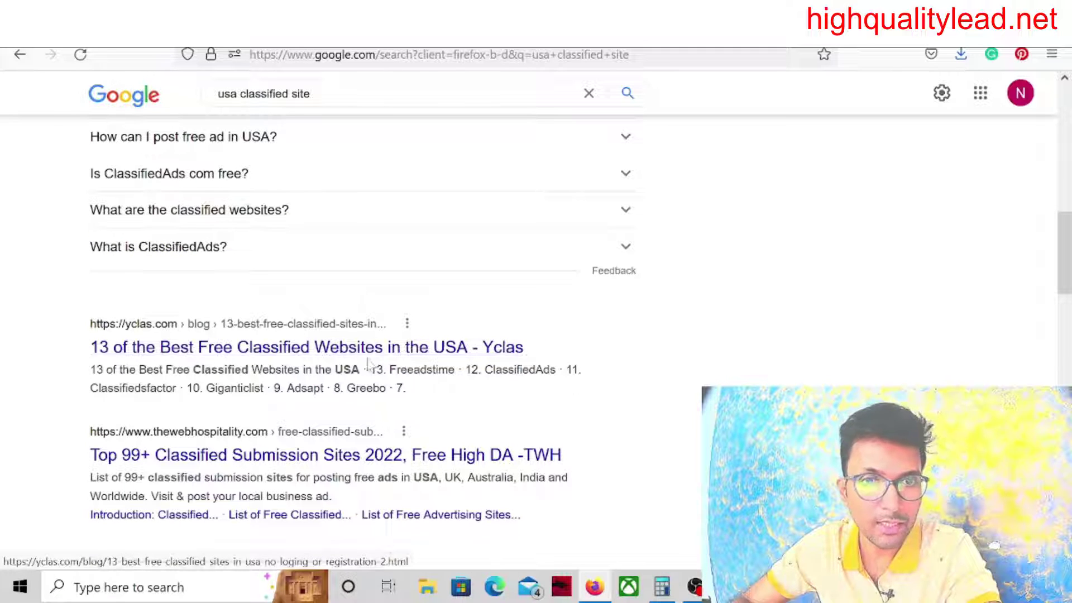
{"action": "scroll", "coordinate": [438, 358], "scroll_direction": "down", "scroll_amount": 3}
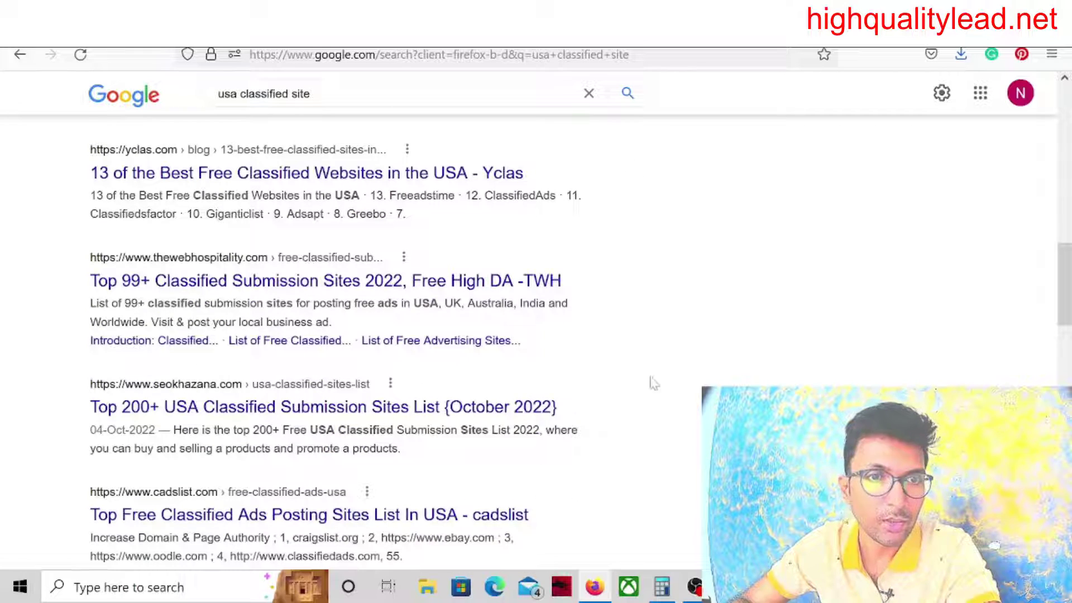
{"action": "scroll", "coordinate": [363, 335], "scroll_direction": "up", "scroll_amount": 3}
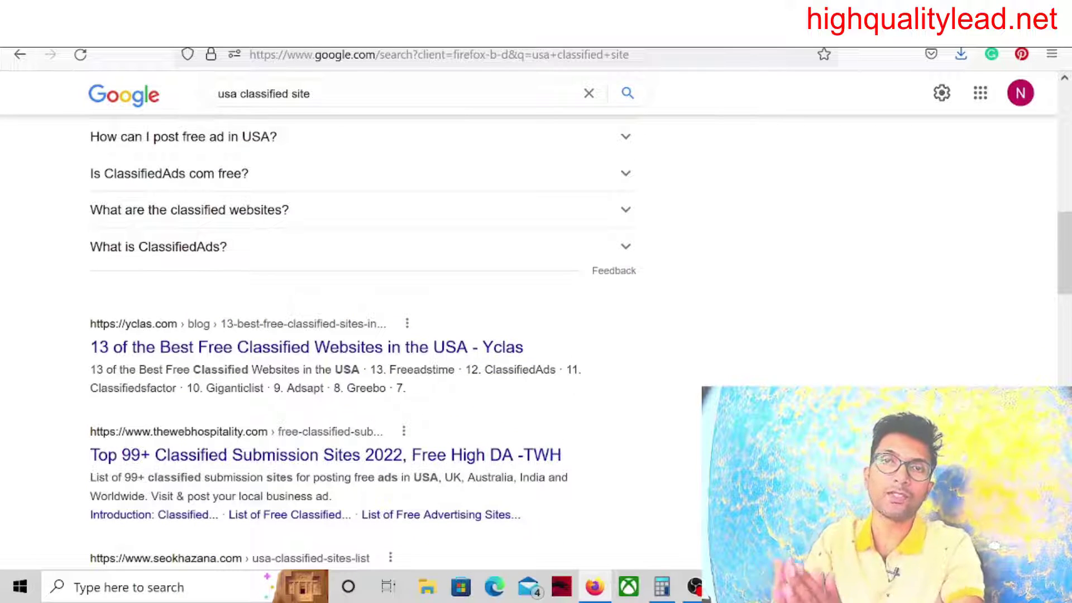